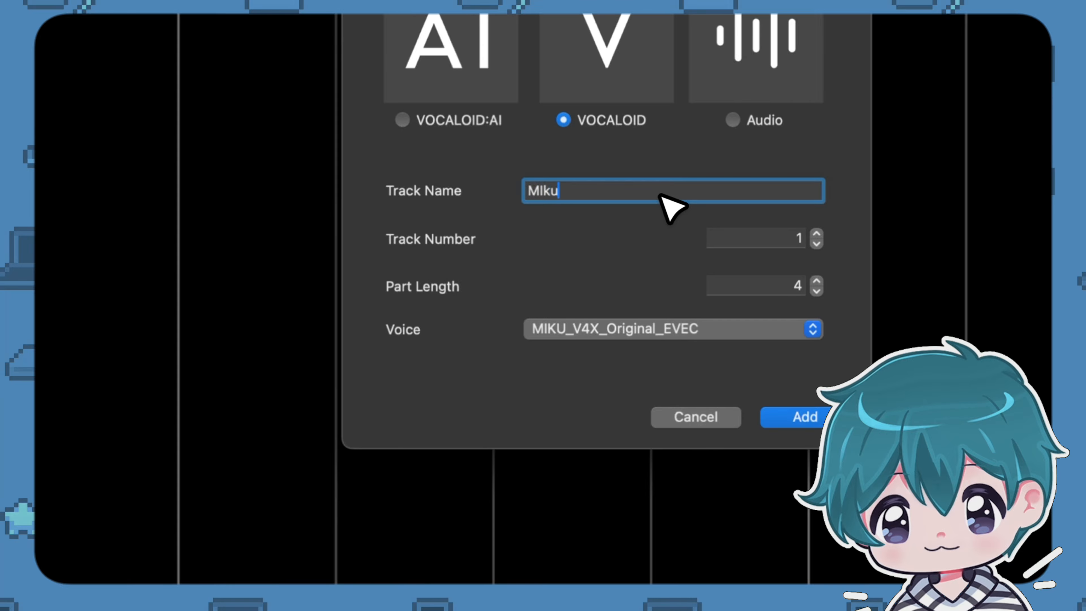
Choose the MIKU_V4_English voice for the new VOCALOID track and add the track.
click(643, 336)
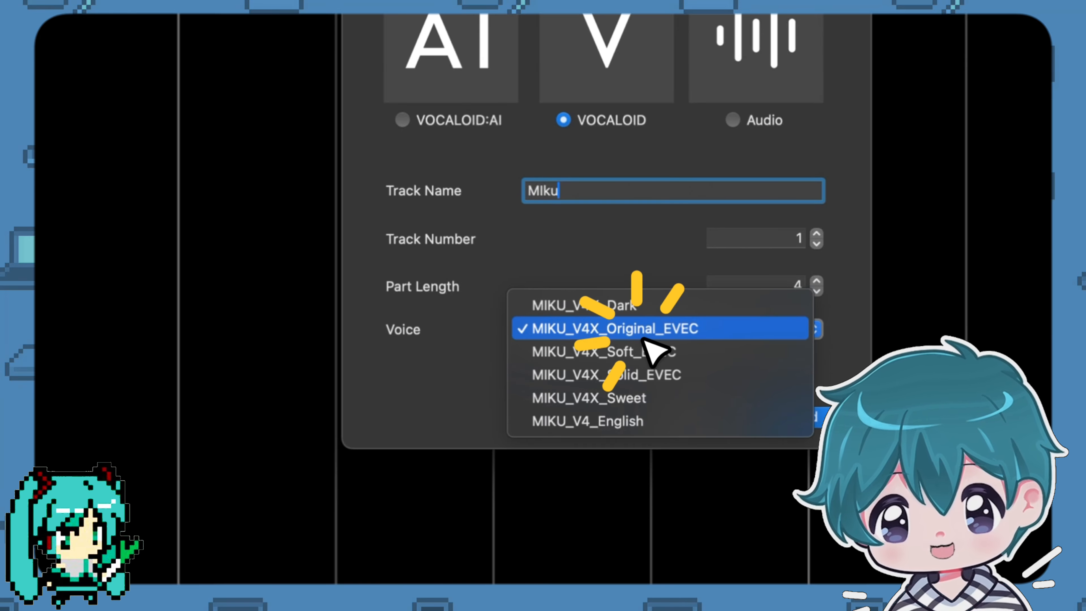
click(681, 423)
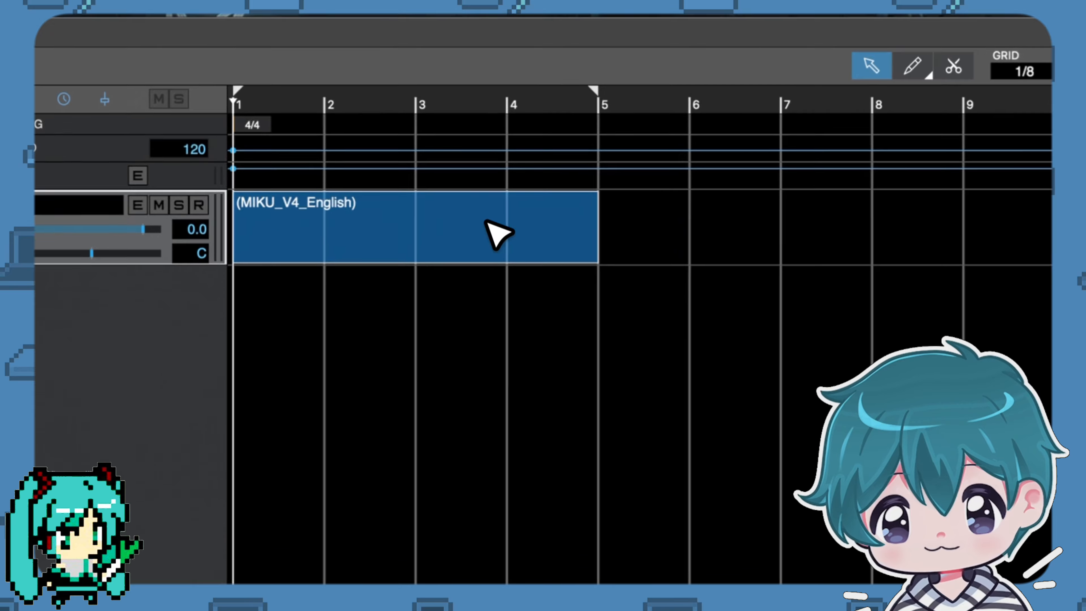
Draw a one-beat note on D4 at beat 2 of the first bar and another on E4 at beat 3.
click(309, 287)
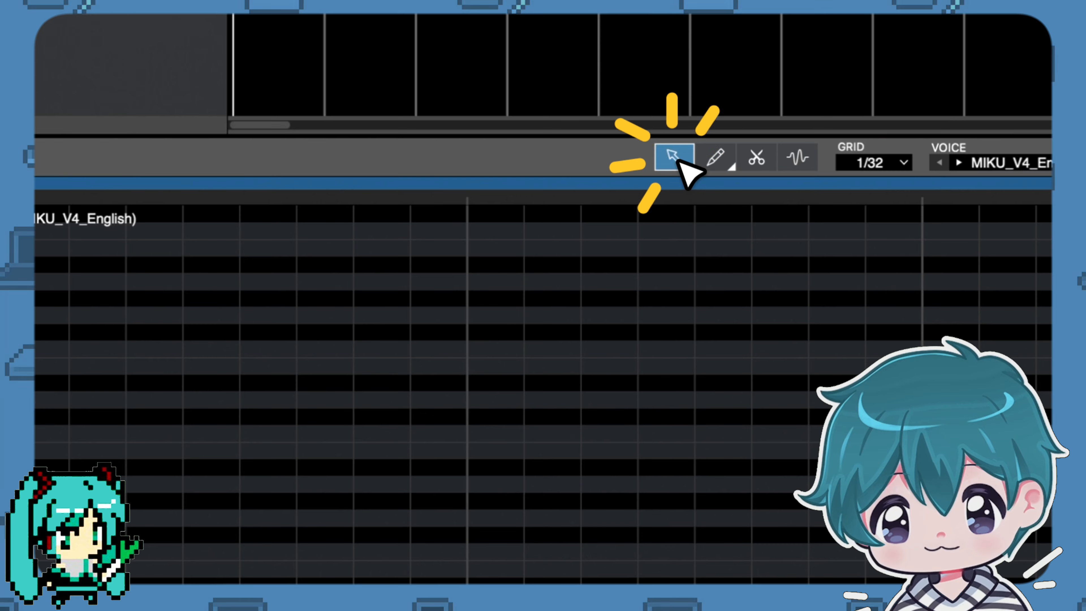
click(727, 164)
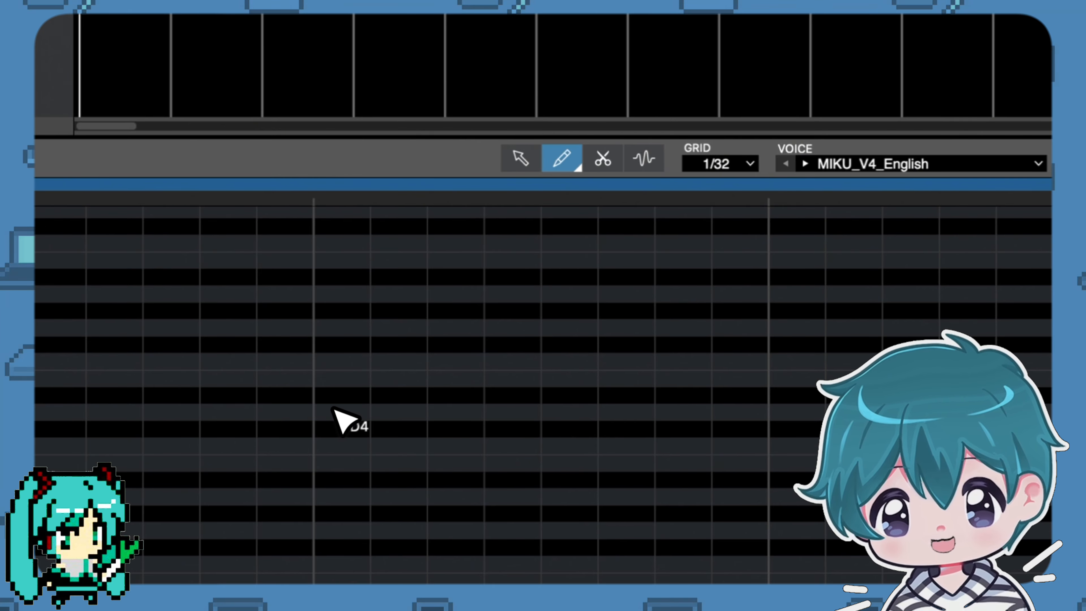
drag(334, 410, 766, 444)
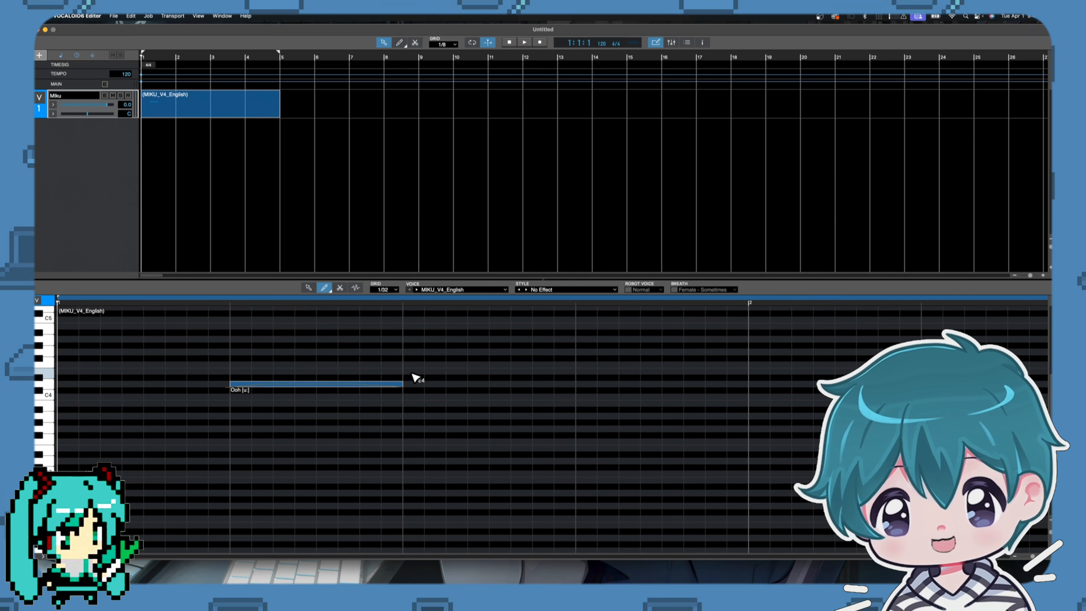
drag(586, 375, 578, 374)
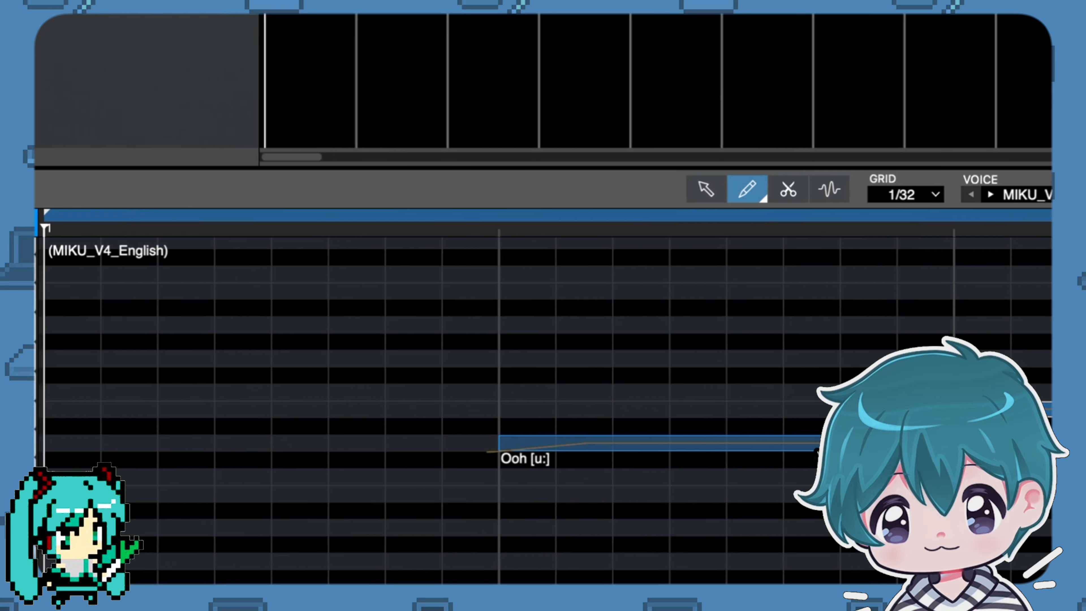
Enter the lyrics "hi there" across the two notes, starting from the first one.
double_click(608, 443)
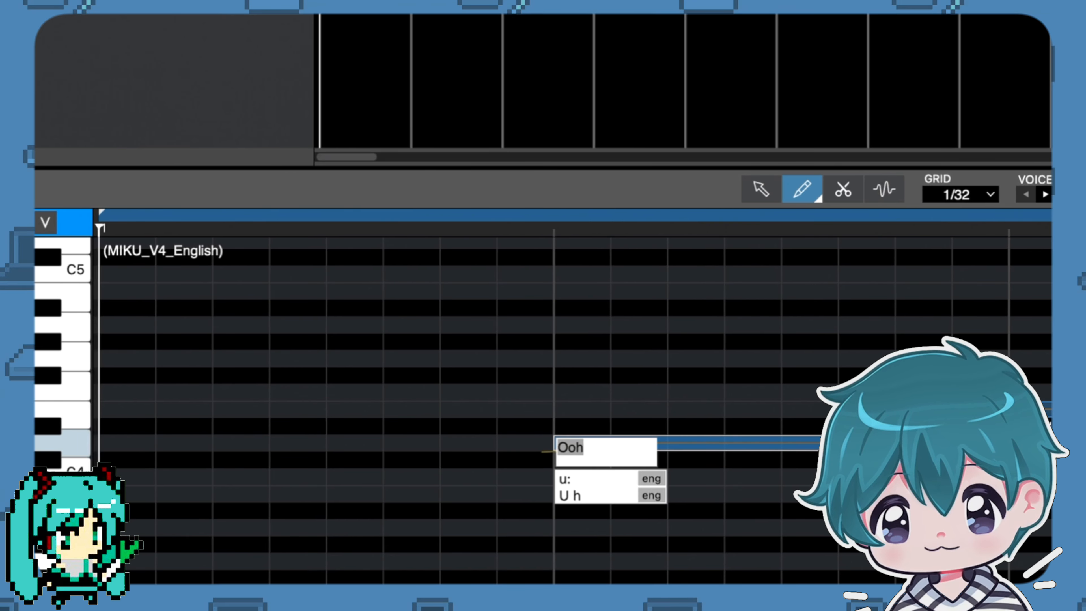
text(hi there)
key(Return)
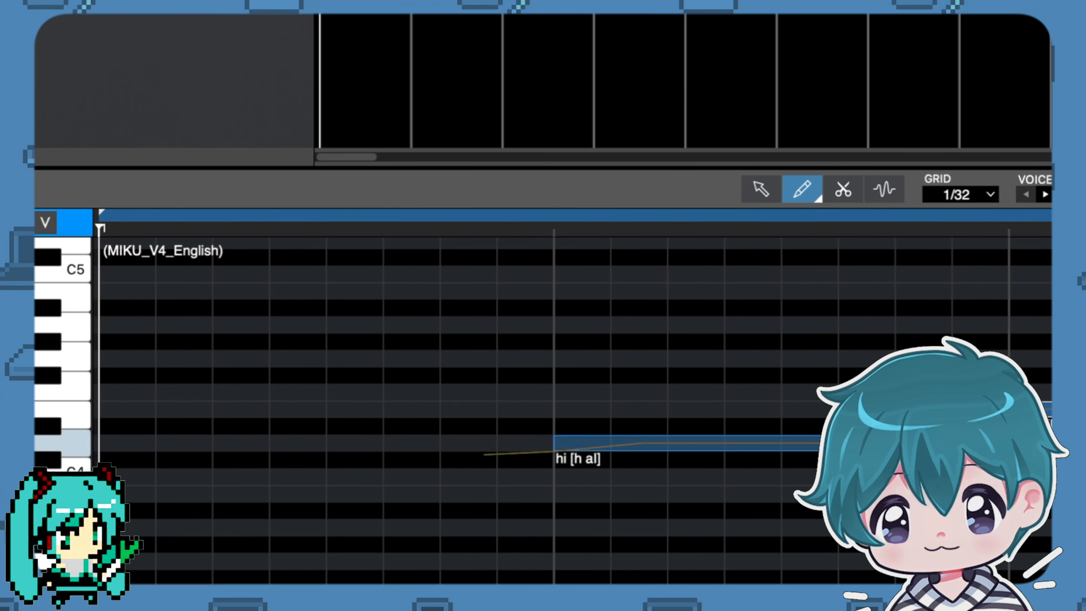
click(475, 291)
key(ctrl+z)
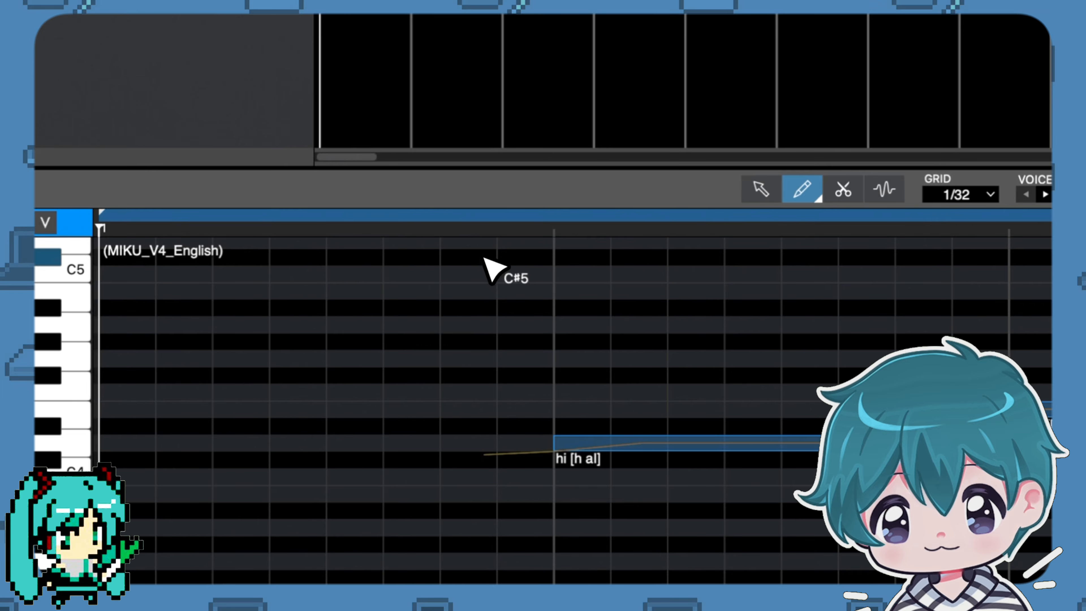
Play back the two-note phrase and return the playhead to just before the "hi" note.
click(460, 214)
key(space)
click(761, 189)
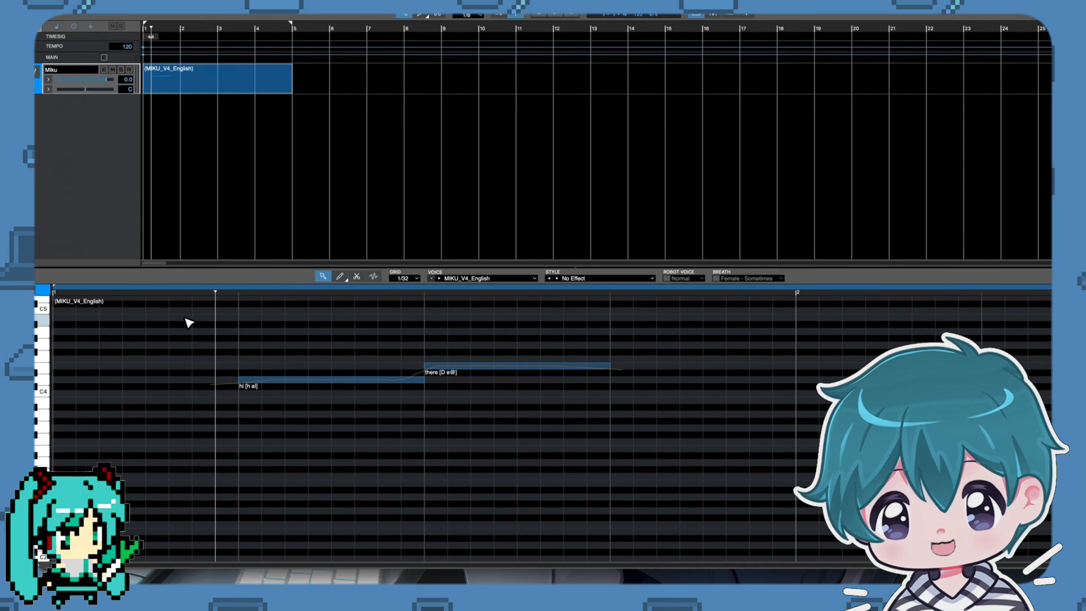
click(214, 302)
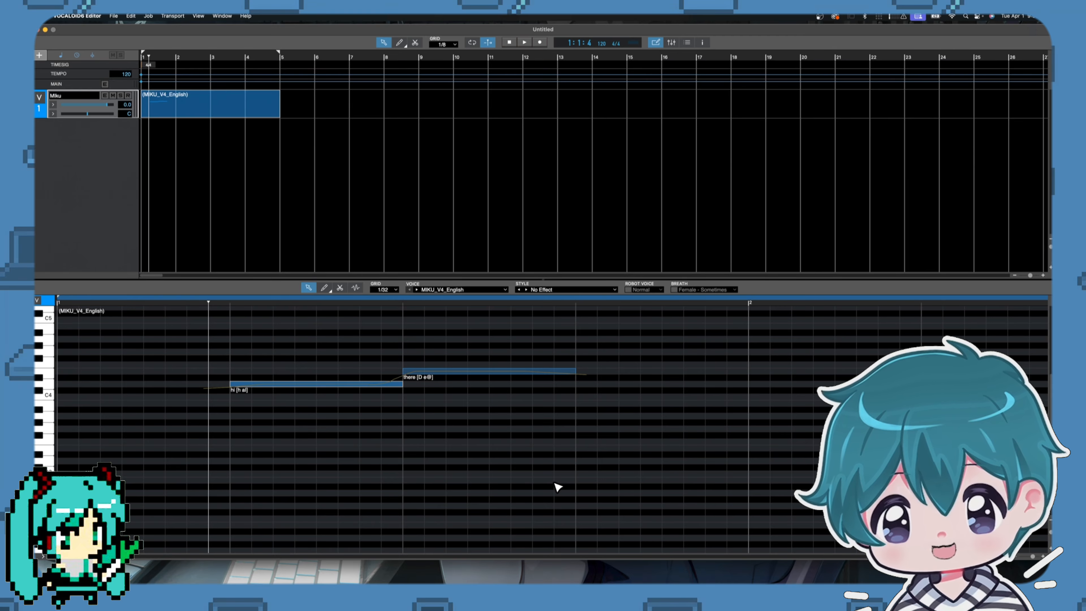
Select both notes, apply the Airy2 attack tone and the Airy release tone, and raise the attack strength.
drag(570, 499, 286, 313)
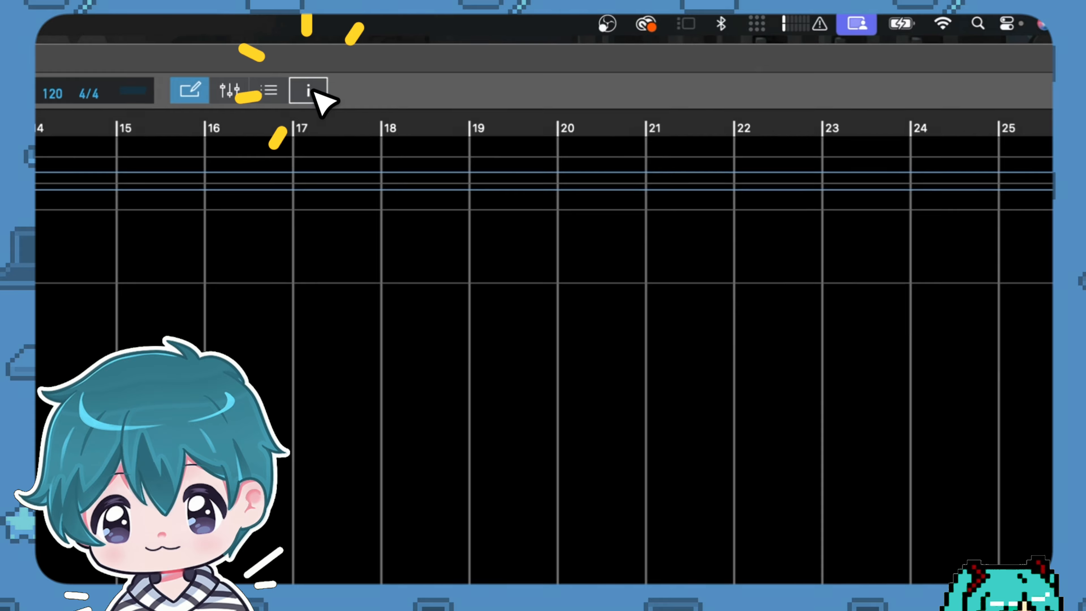
click(308, 91)
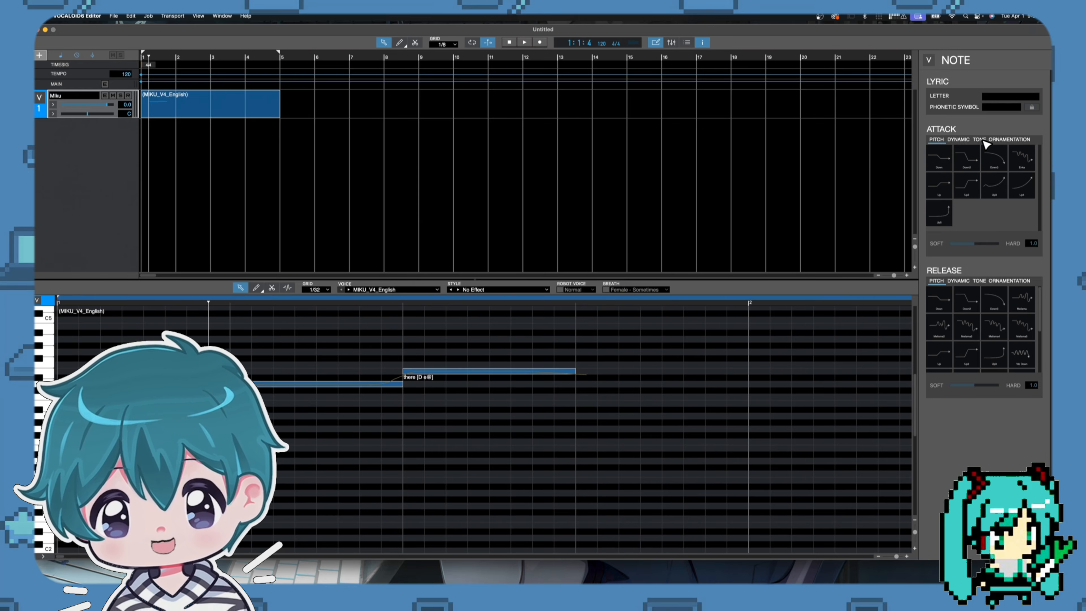
click(979, 140)
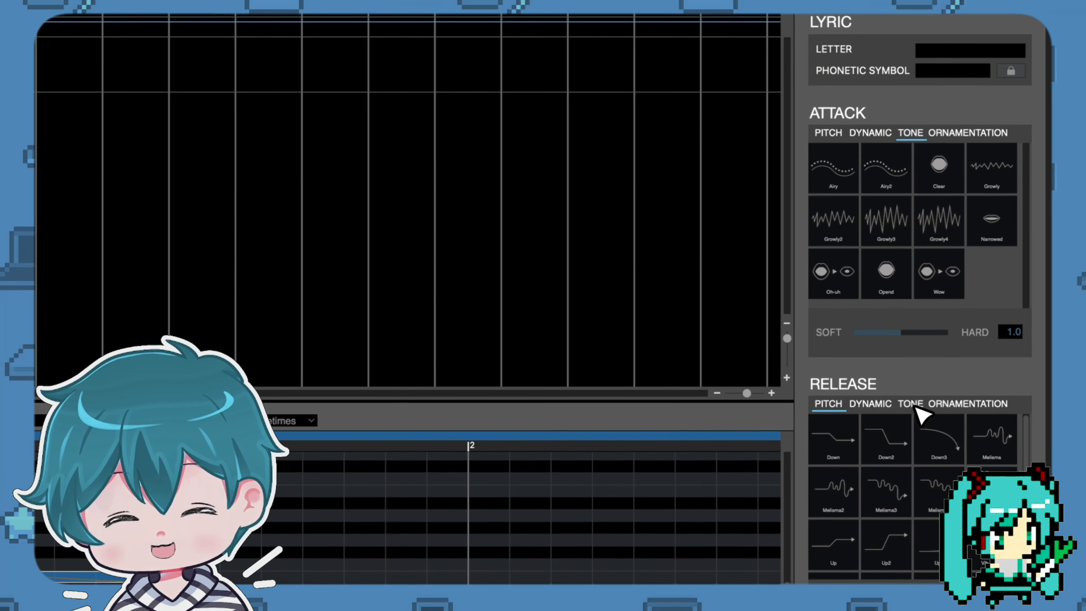
click(979, 281)
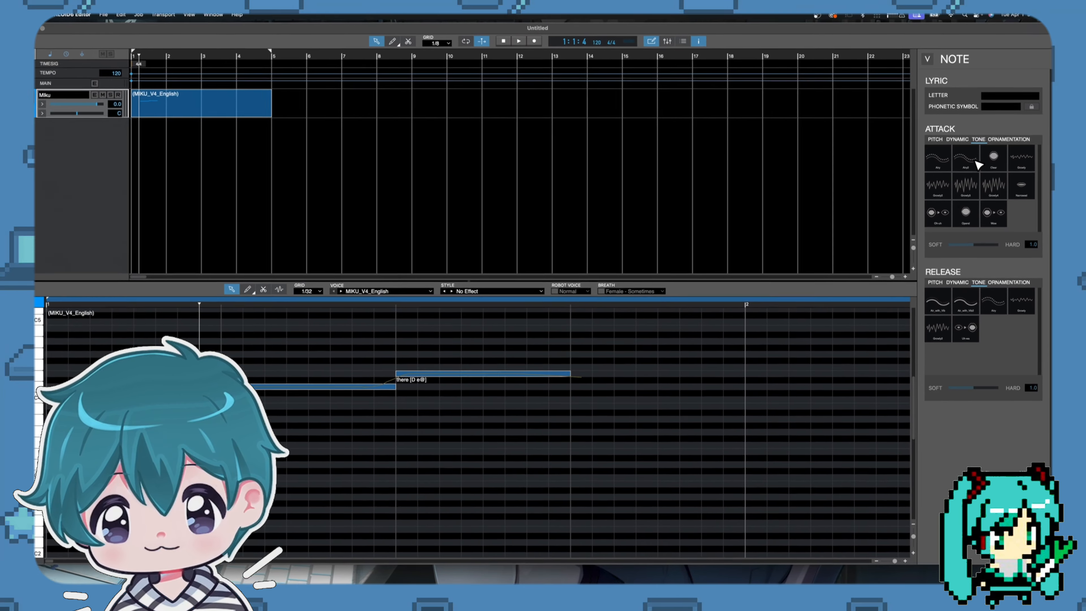
click(887, 179)
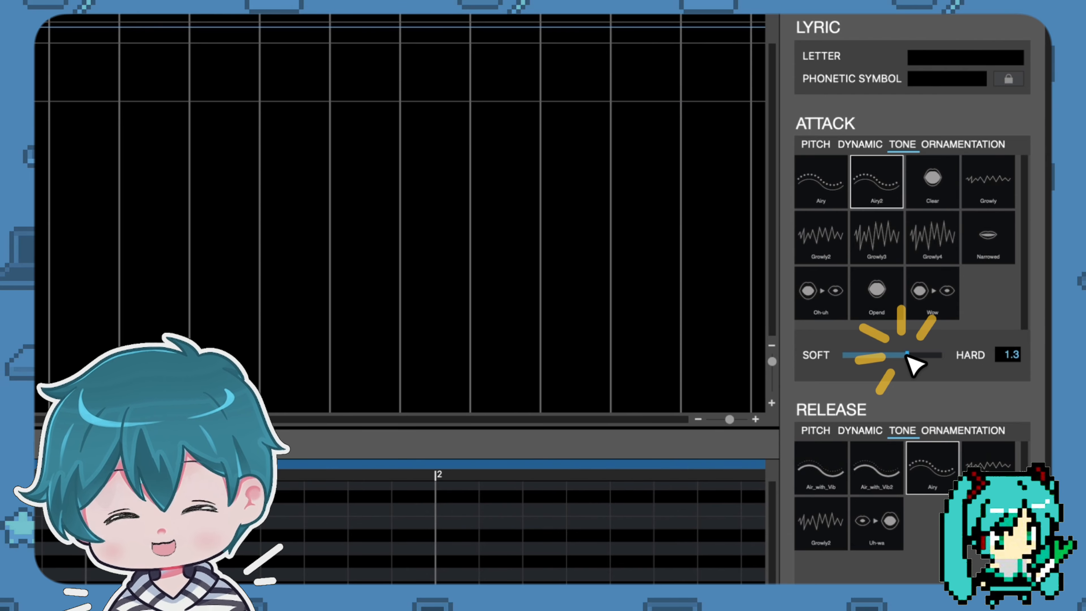
drag(891, 358, 935, 361)
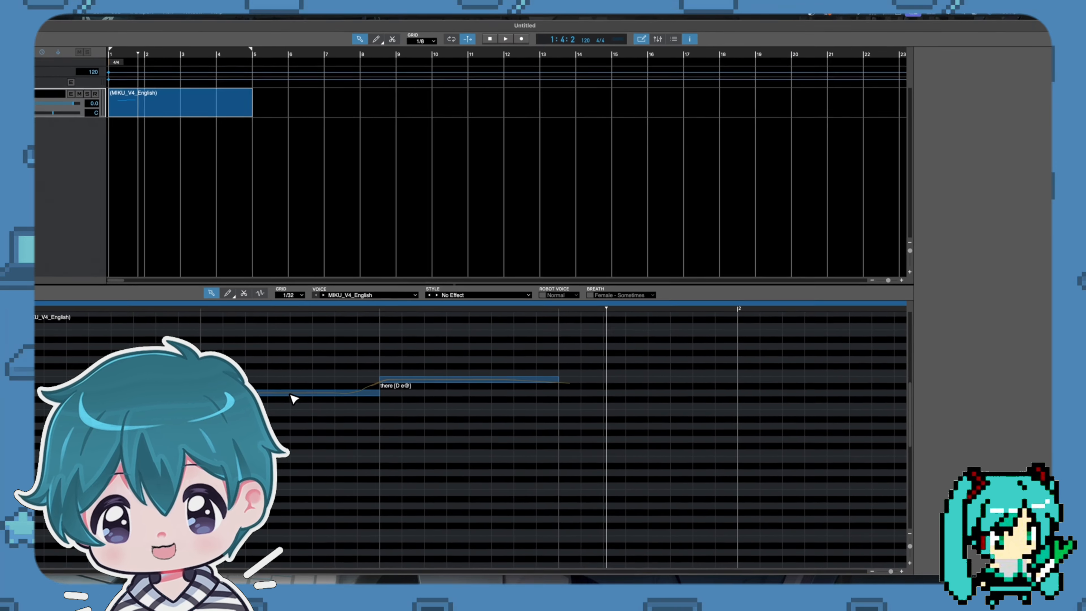
Soften the Airy release strength to 1.3, reduce the Airy2 attack strength, and play back the phrase.
click(316, 385)
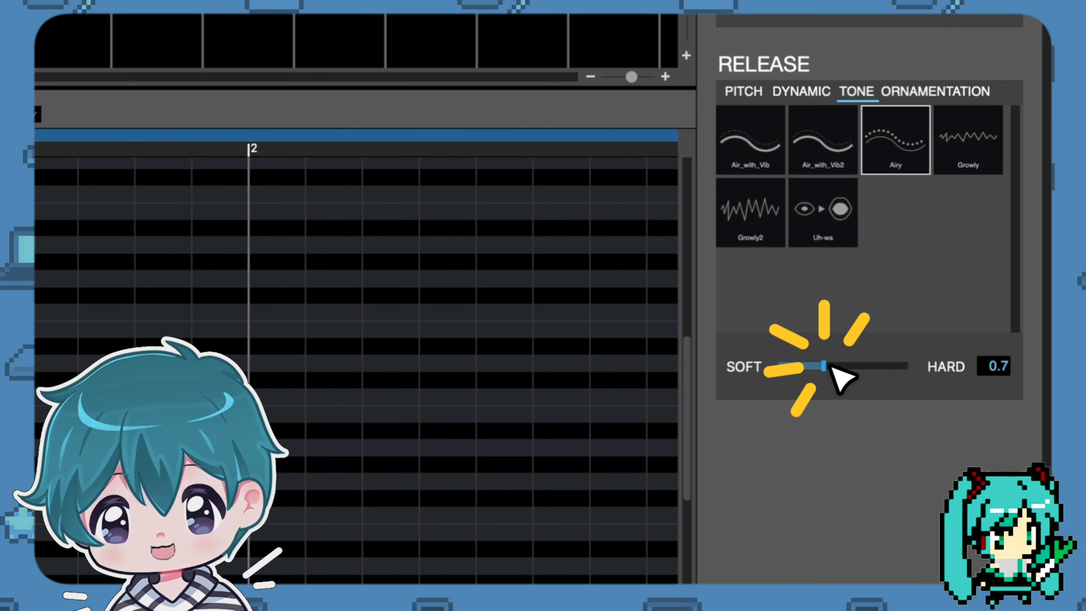
drag(832, 367, 860, 368)
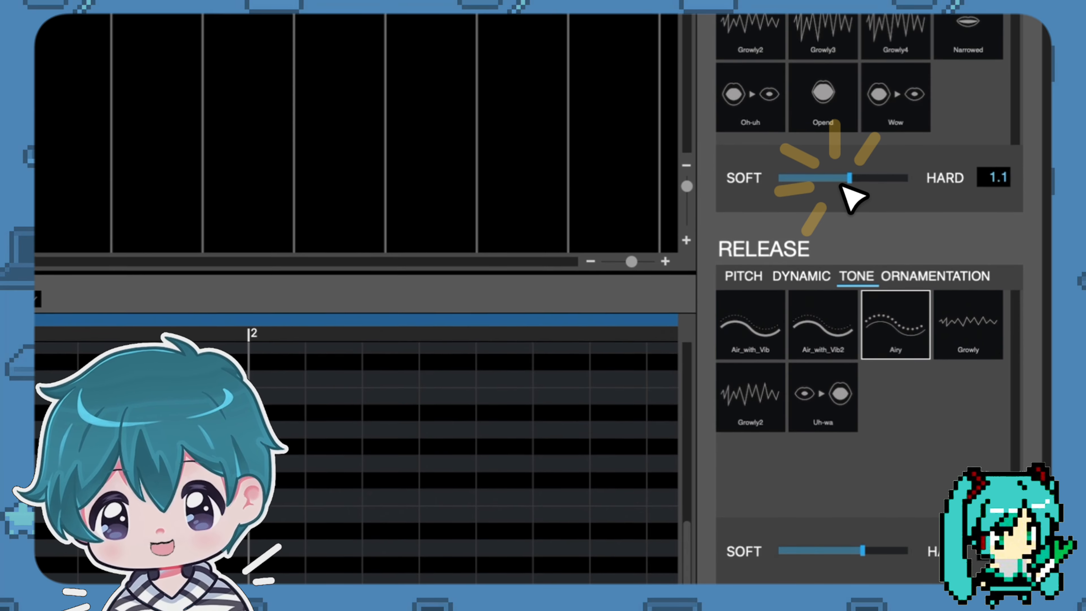
key(space)
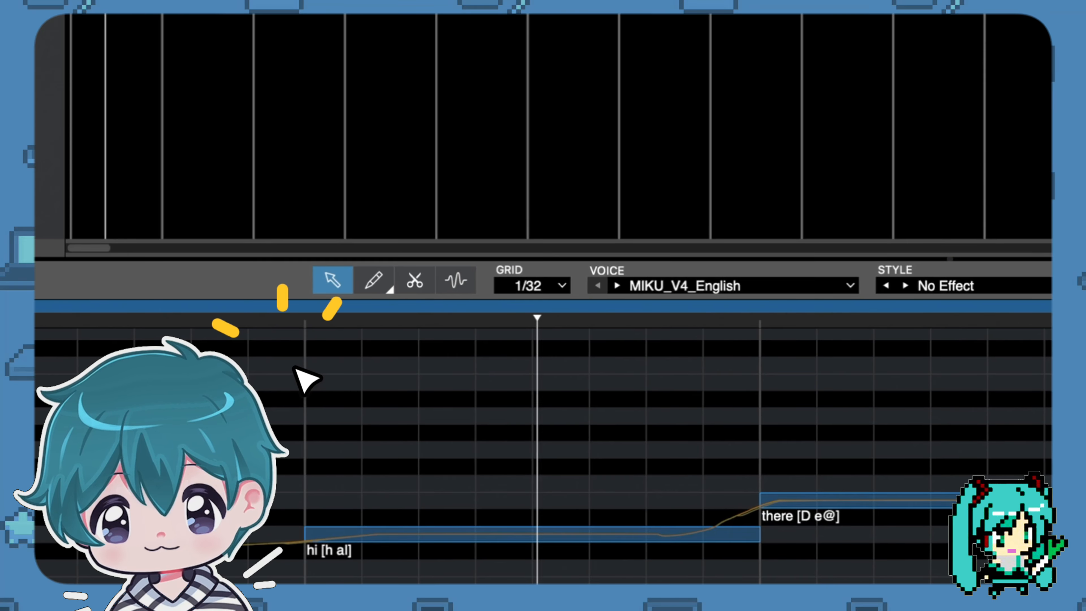
Move the playhead to the start of the "hi" note and apply the Air_with_Vib2 release tone to that note.
click(434, 535)
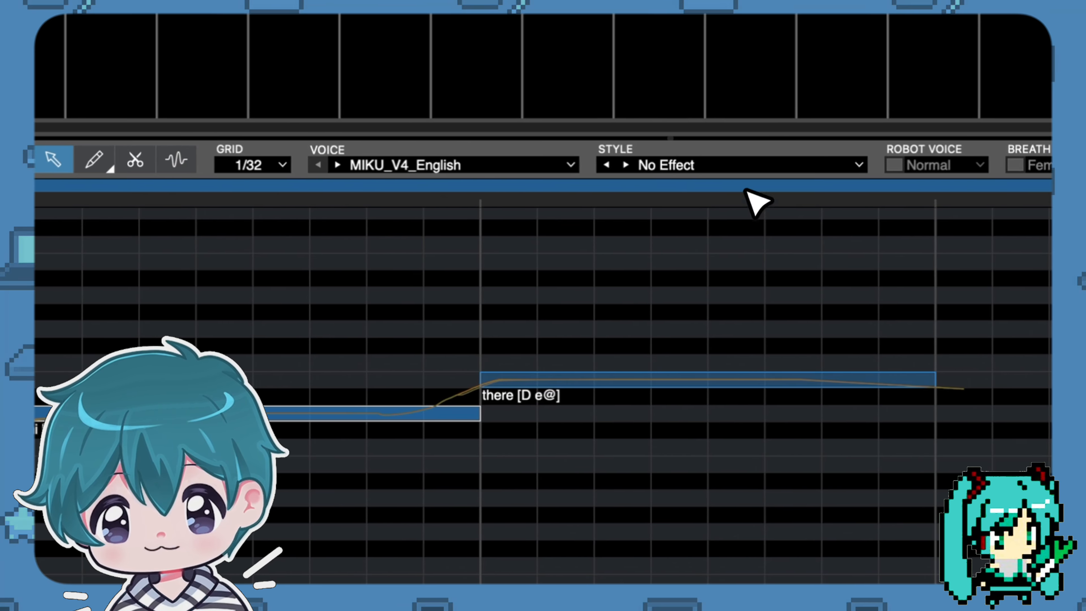
click(304, 314)
click(289, 314)
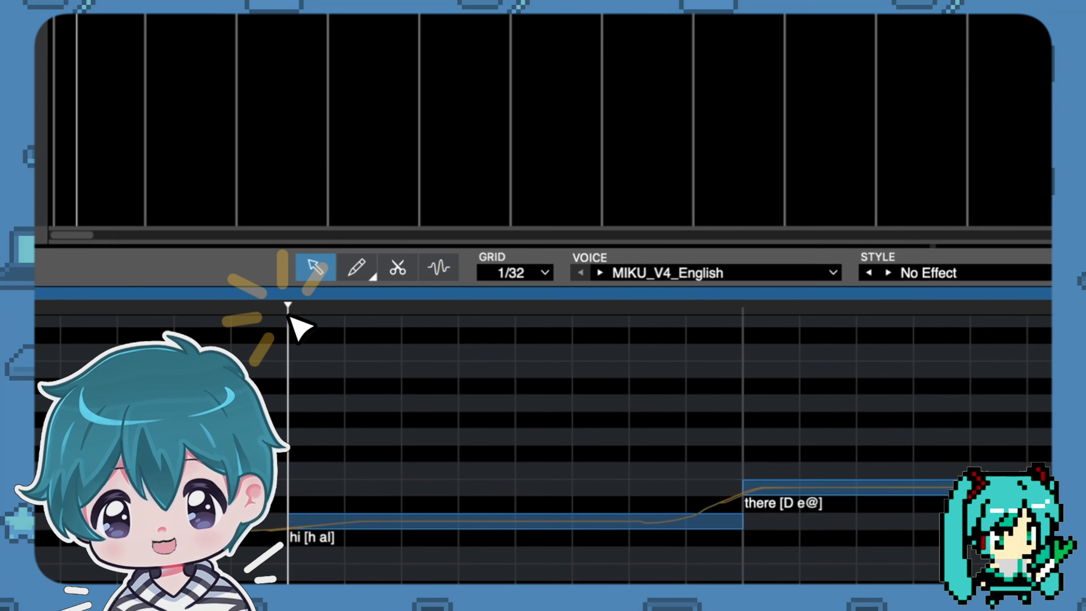
click(473, 527)
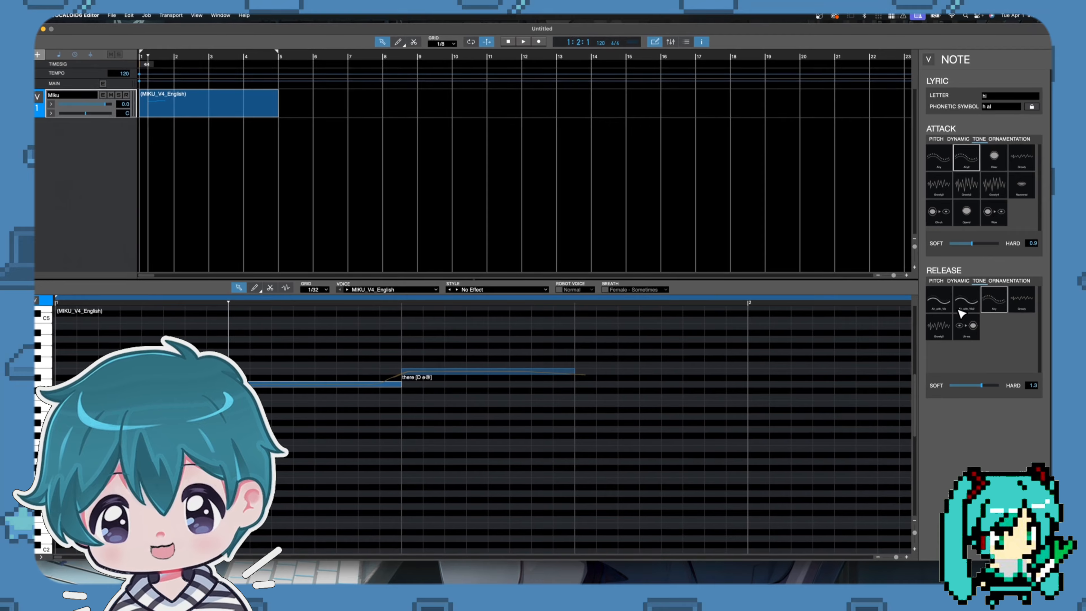
click(960, 310)
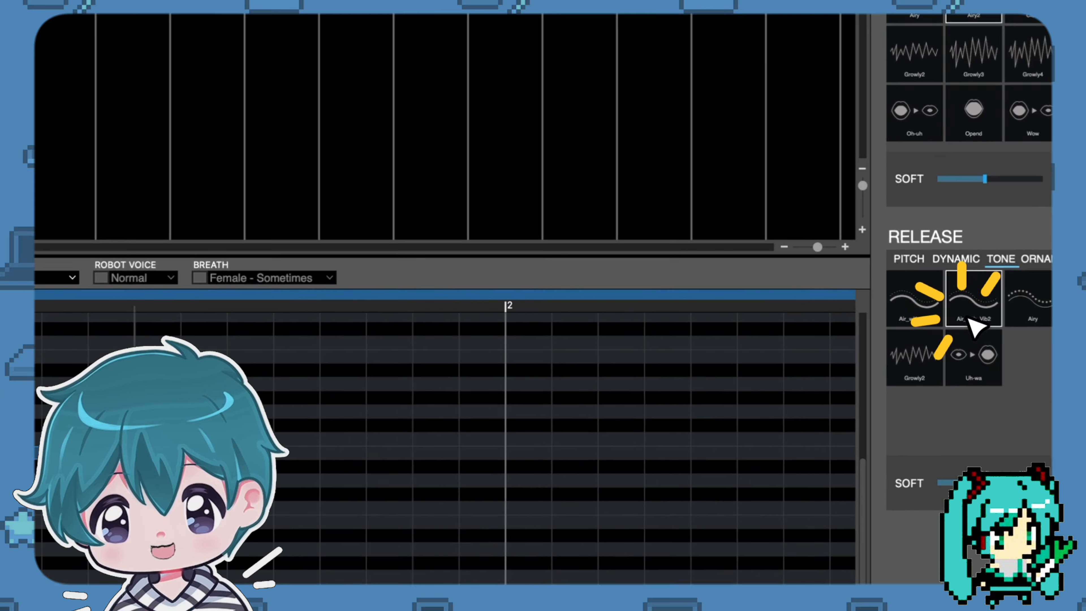
Show the notes' waveforms for editing and increase the amplitude of the opening part of "hi".
click(354, 433)
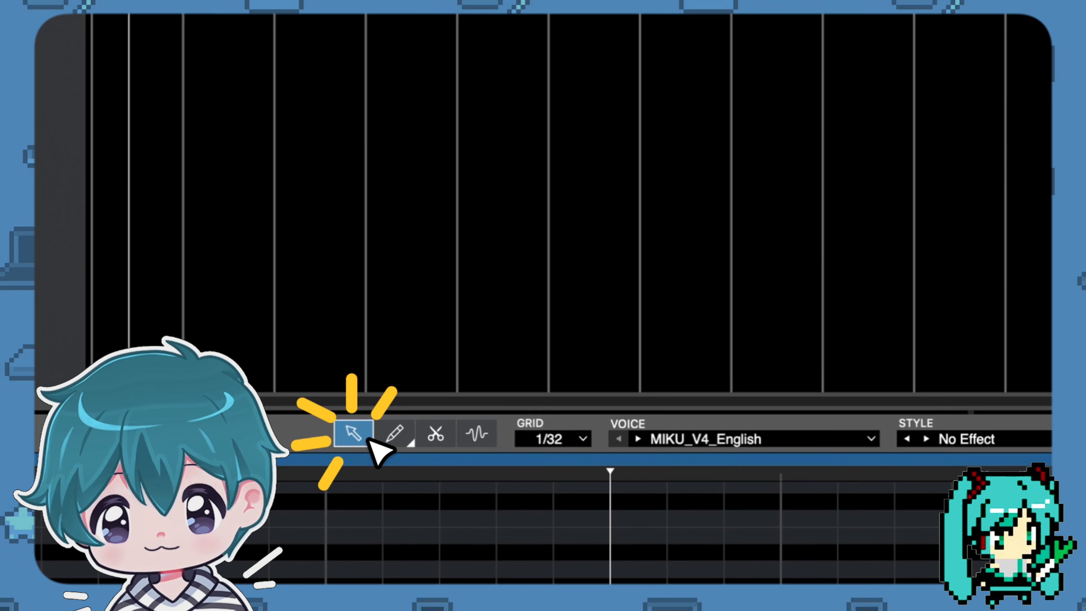
click(479, 434)
drag(733, 396, 744, 428)
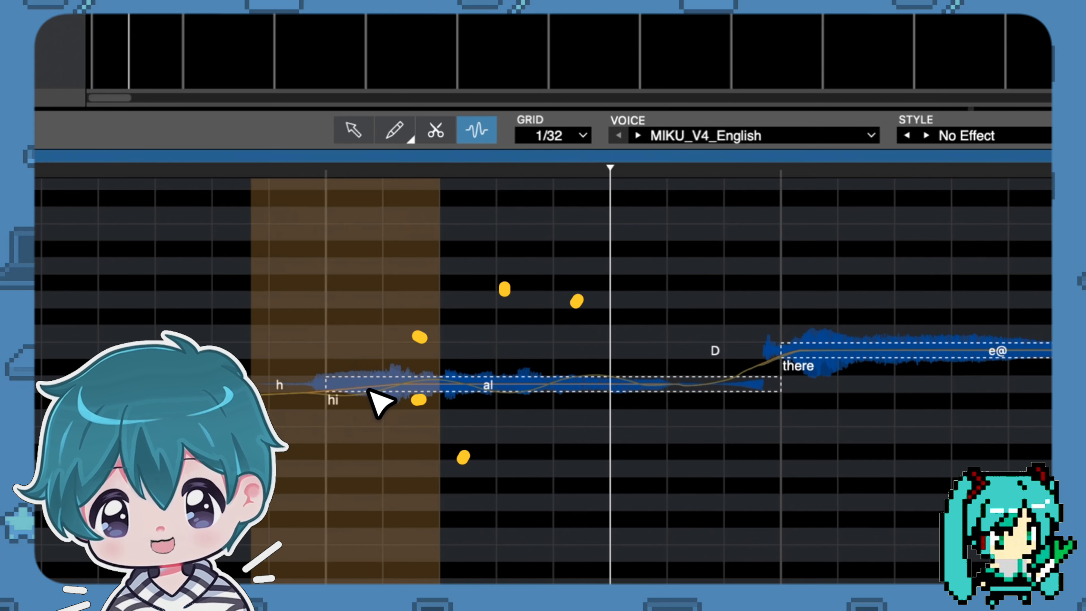
drag(369, 387, 367, 318)
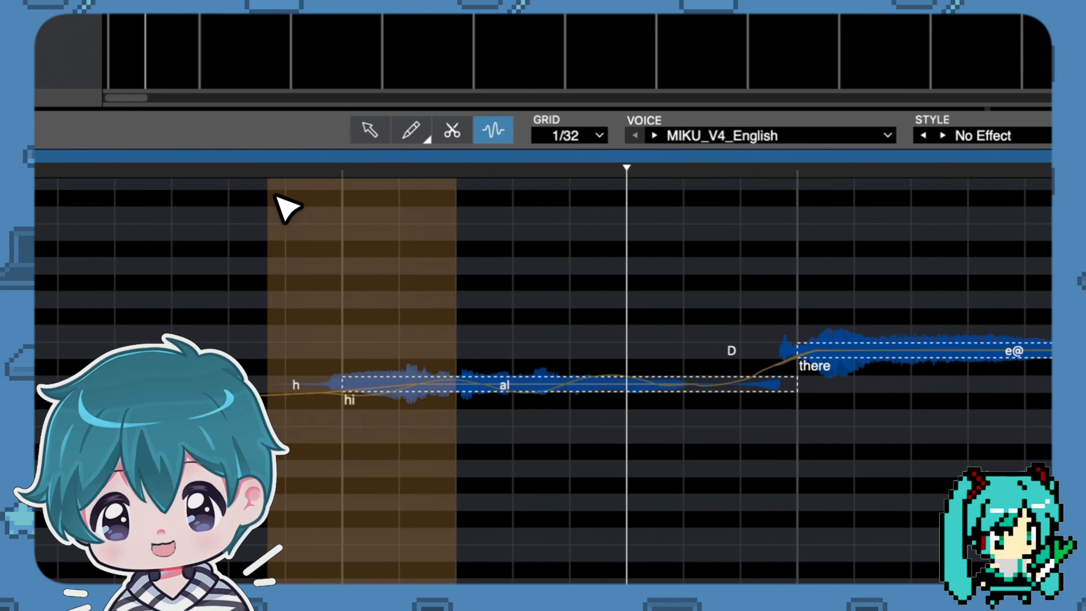
Return to the selection tool and play back the phrase from the start of the "hi" note.
click(246, 171)
key(space)
click(350, 255)
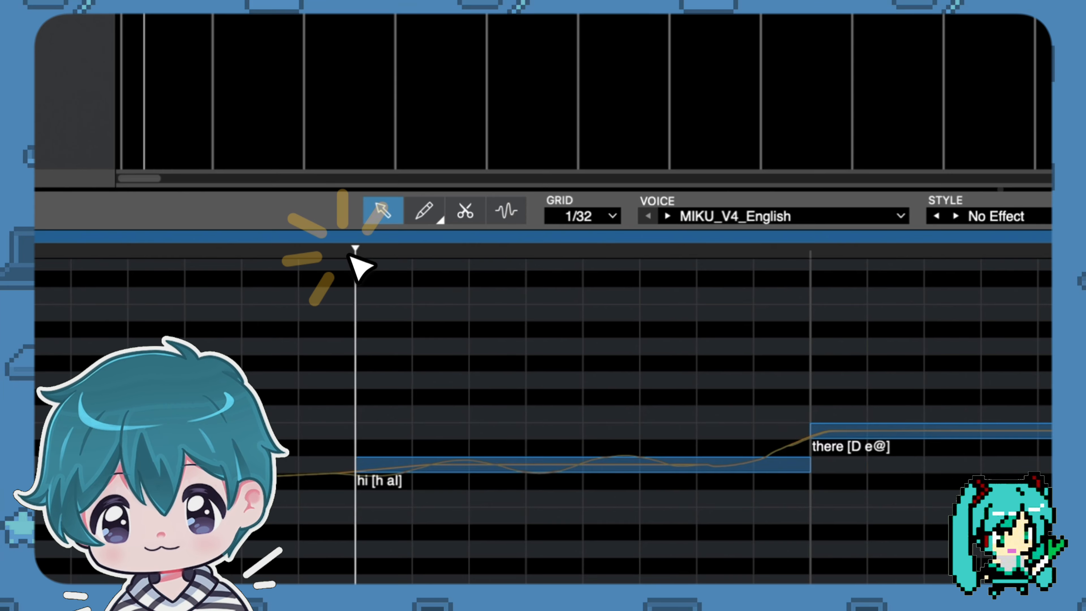
key(space)
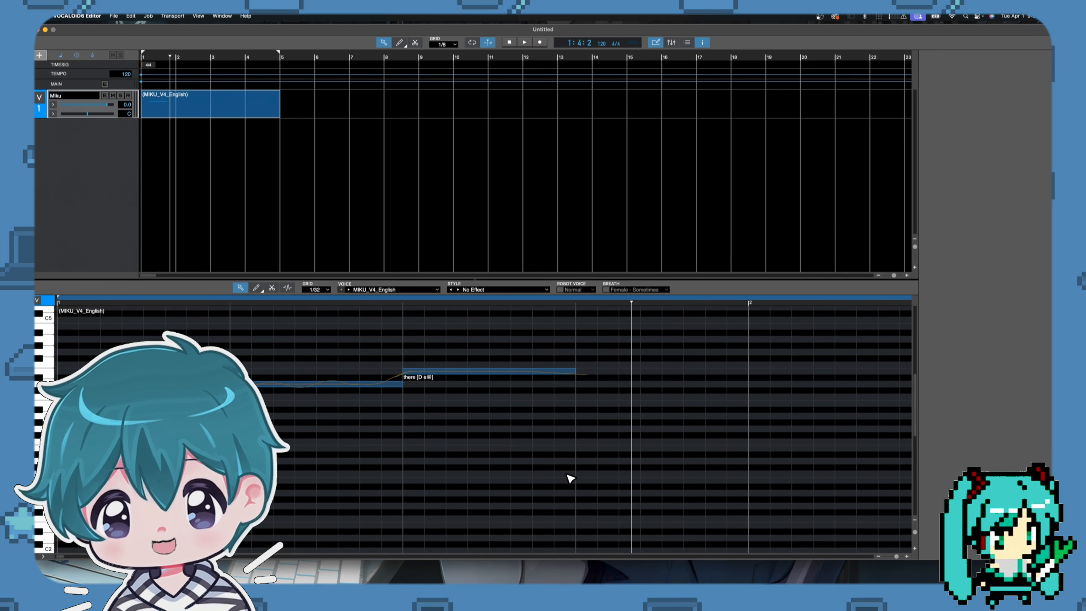
Shorten the MIKU_V4_English part on the track so that it ends just past bar 3.
click(233, 155)
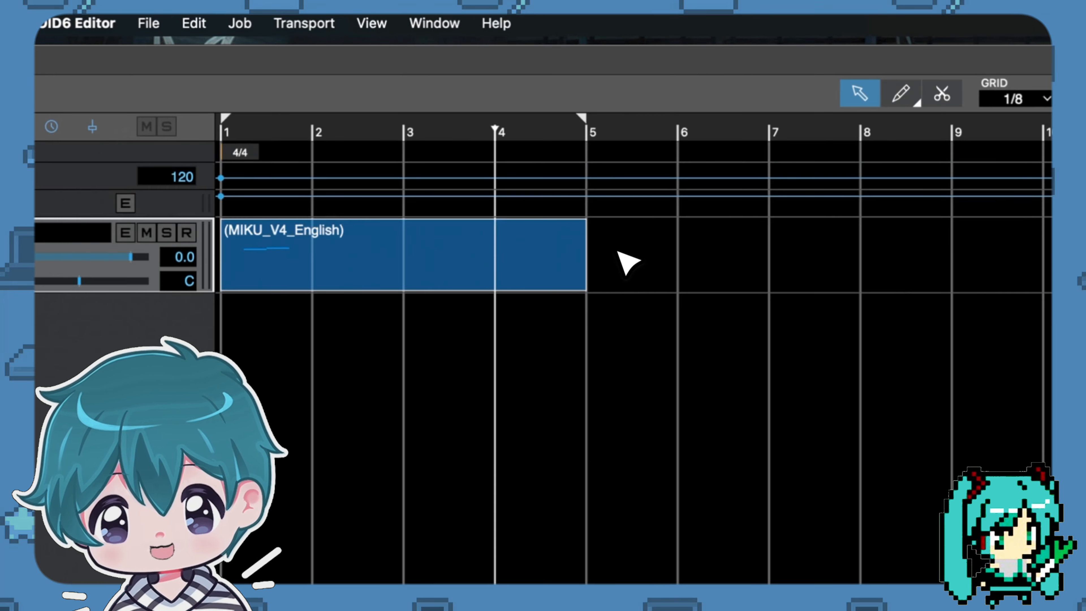
click(531, 253)
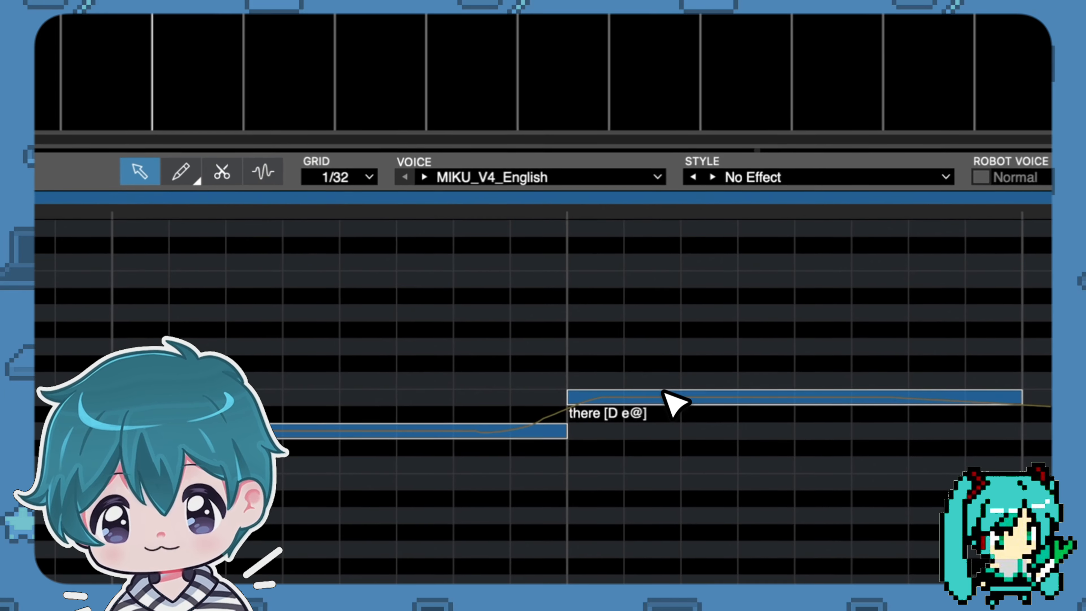
click(663, 393)
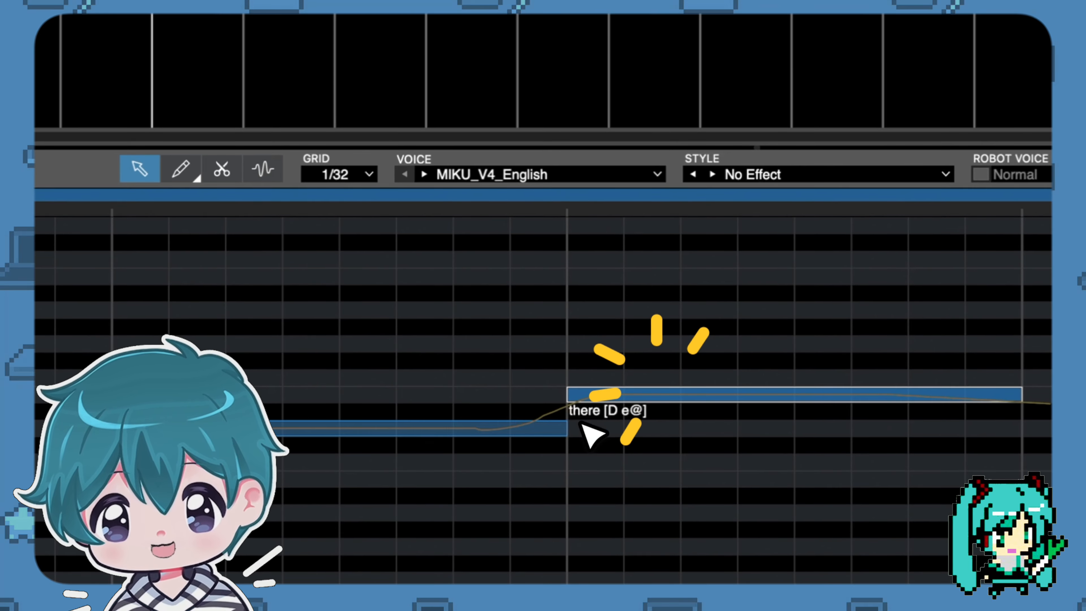
click(515, 441)
click(607, 397)
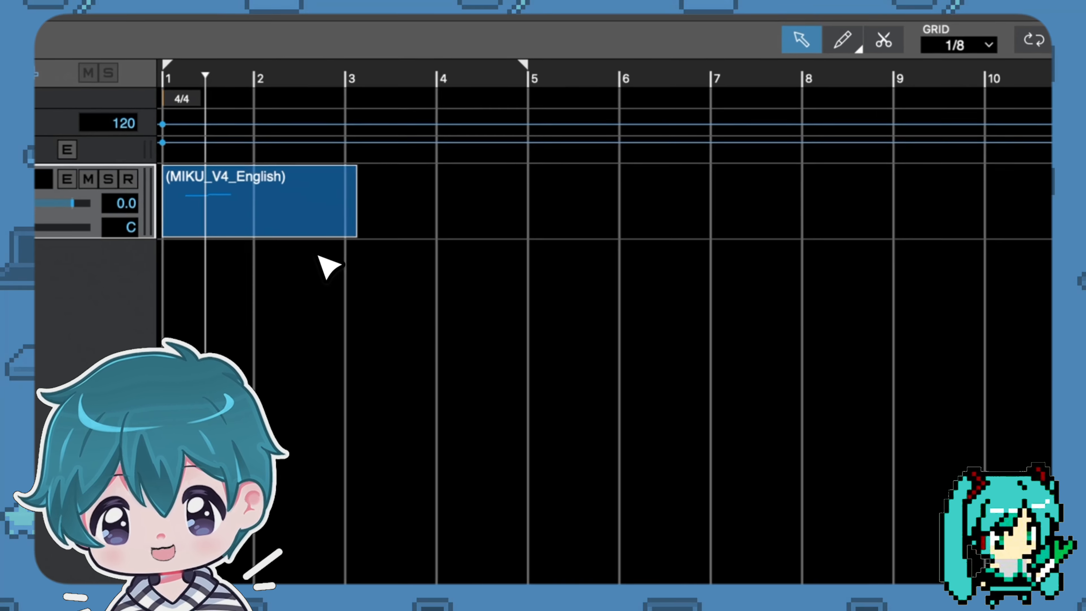
click(242, 167)
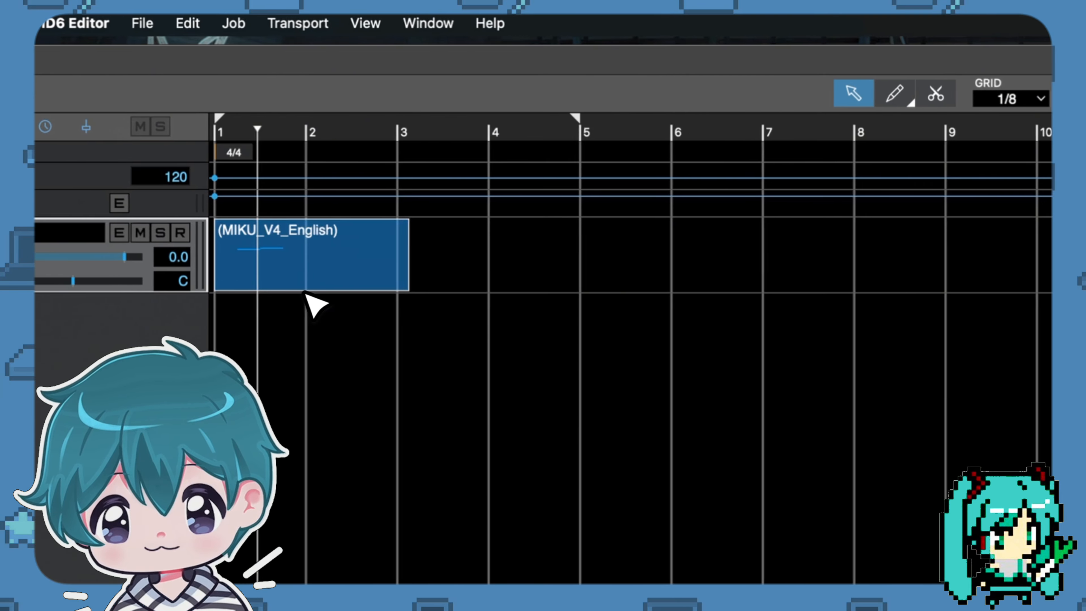
click(305, 210)
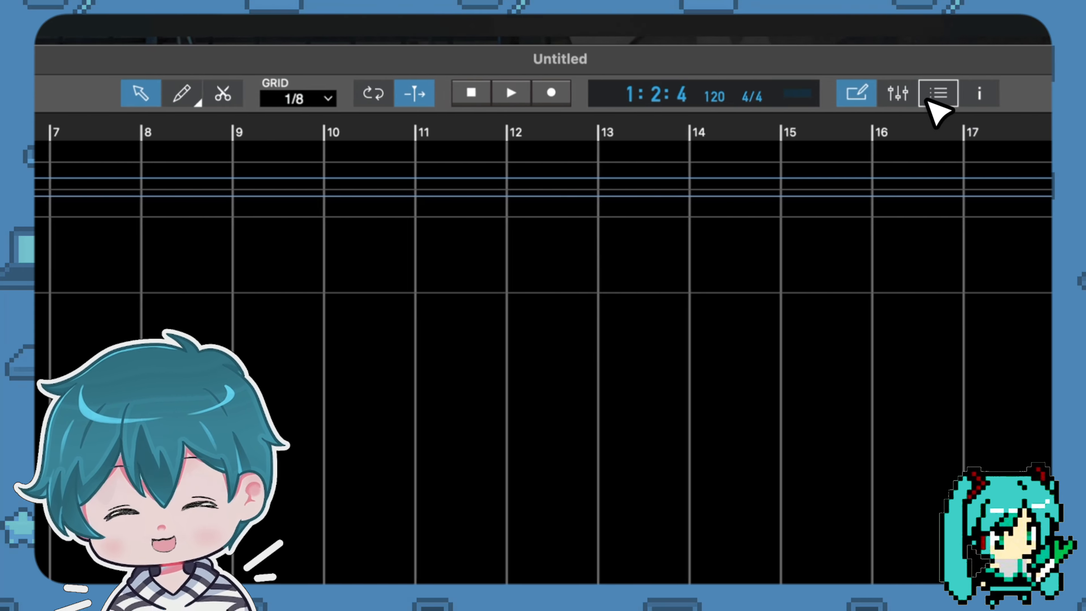
click(778, 97)
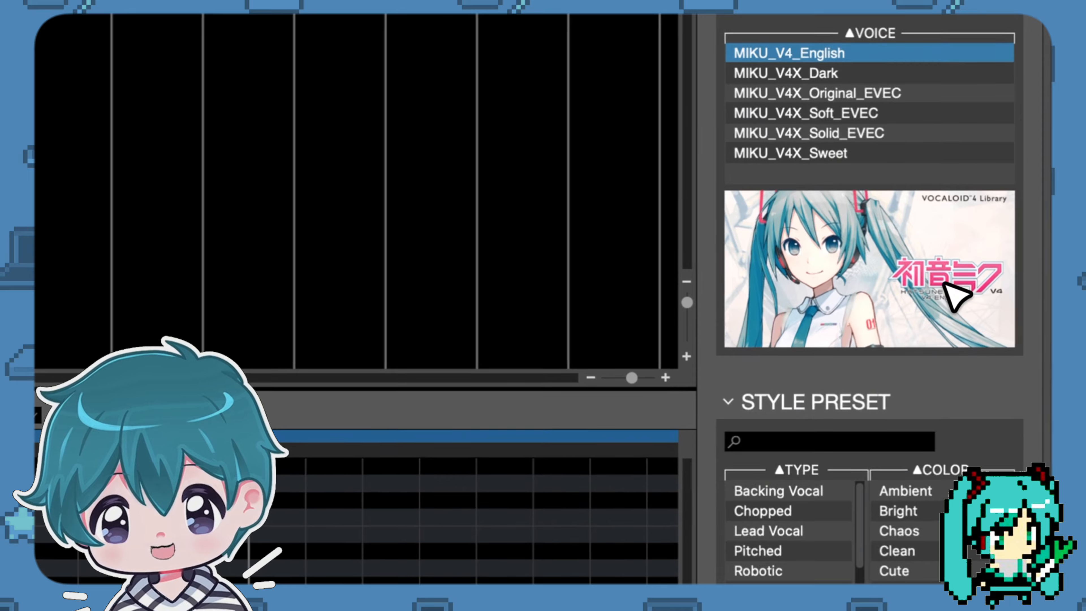
Switch the part's voice to MIKU_V4X_Original_EVEC and back to MIKU_V4_English.
click(744, 300)
click(741, 301)
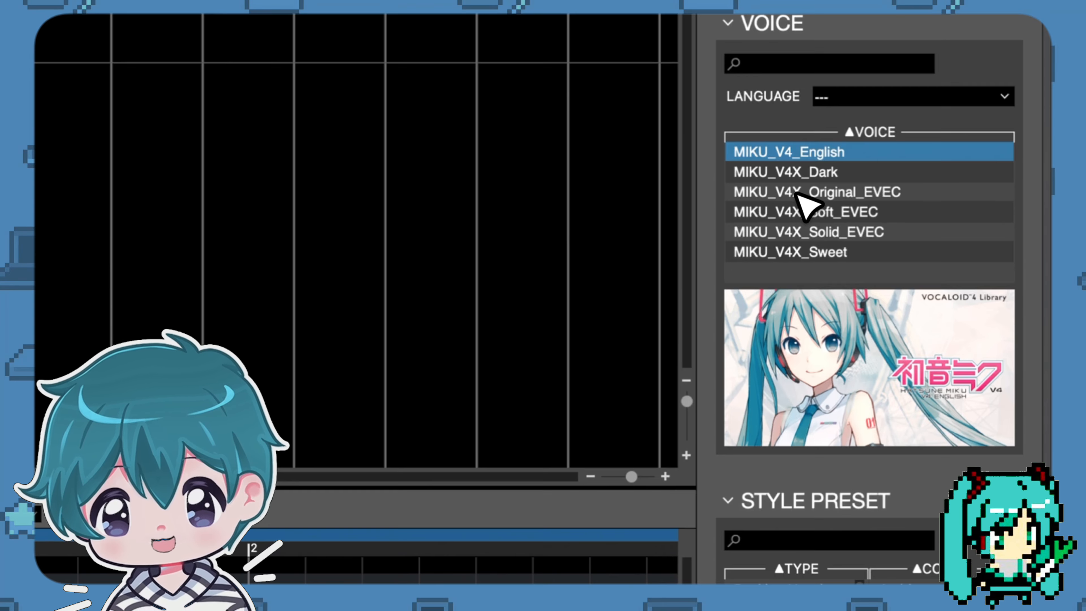
click(794, 193)
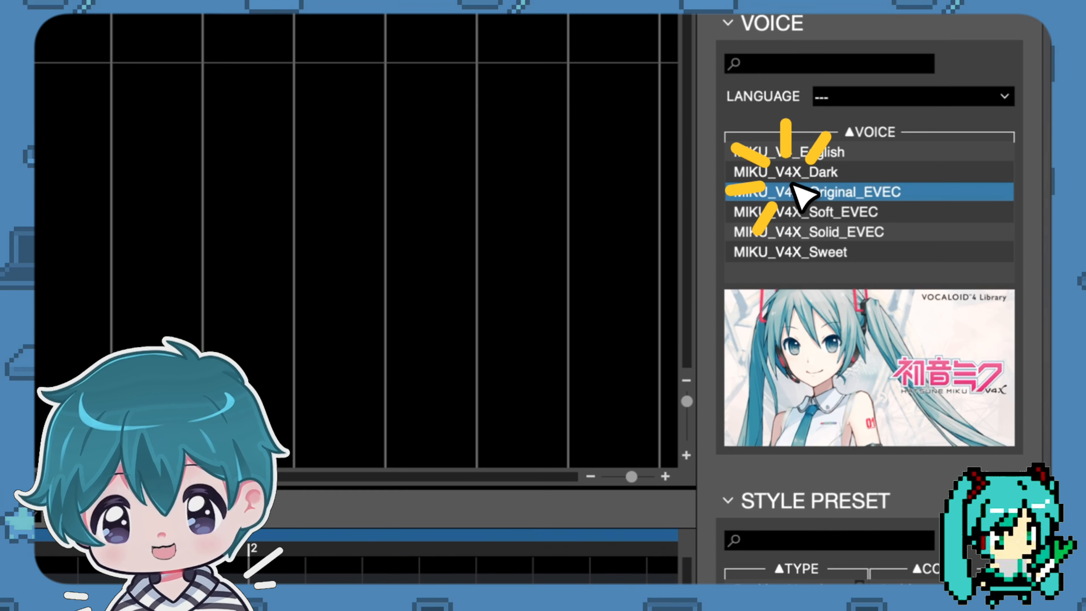
click(812, 153)
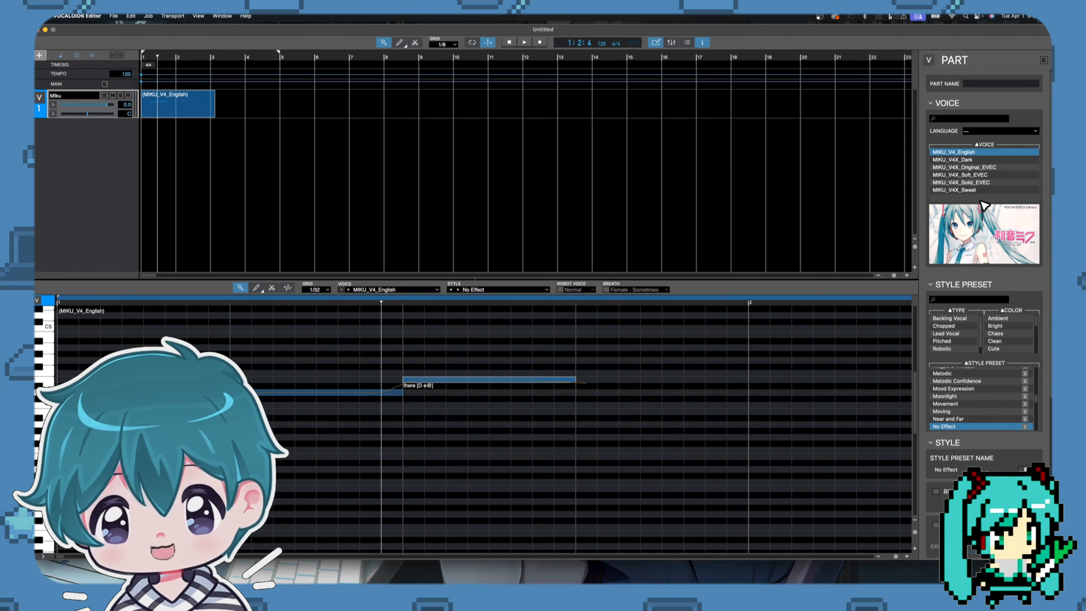
Enable Voice Color in the style settings of the MIKU_V4_English part.
scroll(963, 402, down, 2)
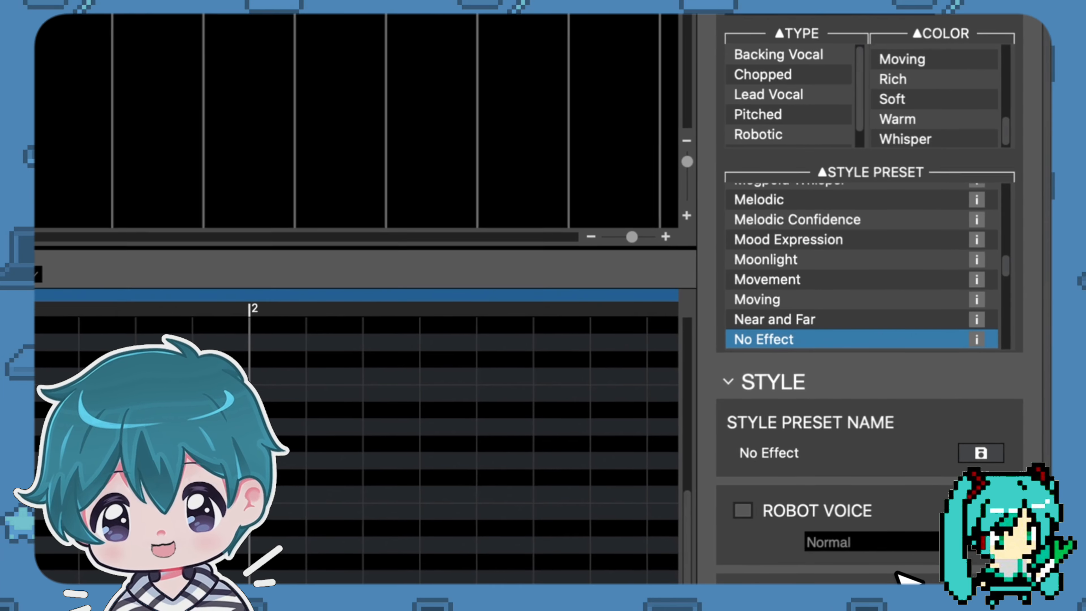
scroll(943, 505, up, 5)
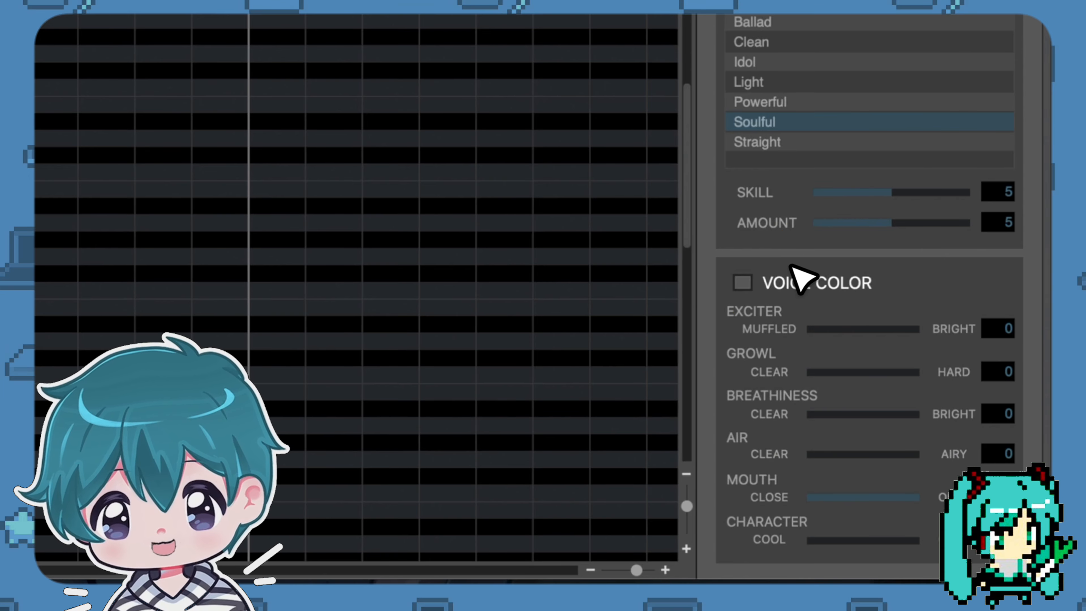
click(744, 284)
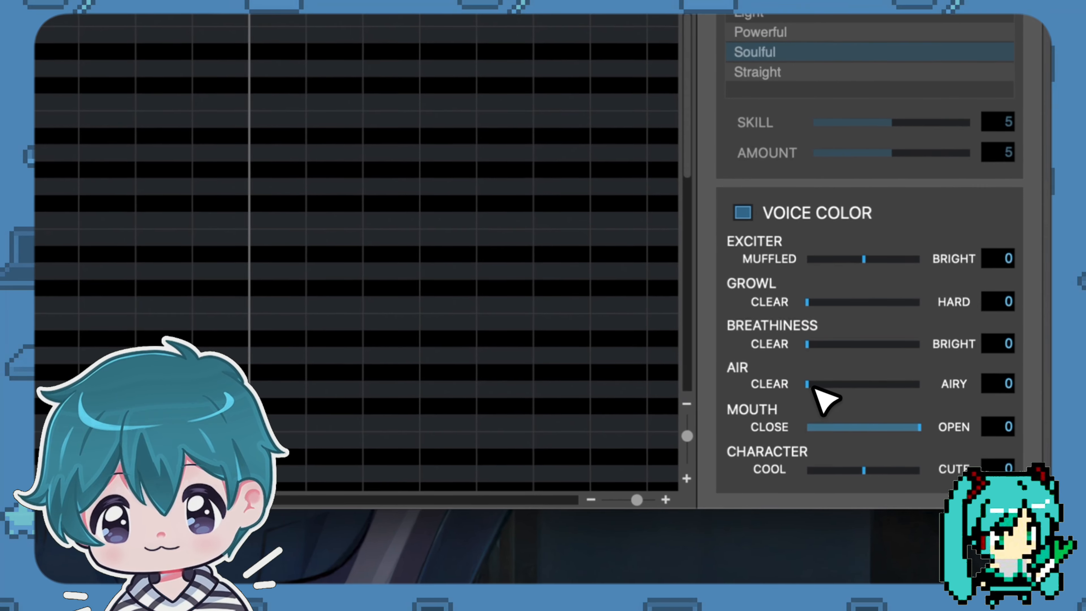
mouse_move(962, 508)
mouse_down()
mouse_move(1040, 508)
mouse_move(960, 508)
mouse_up()
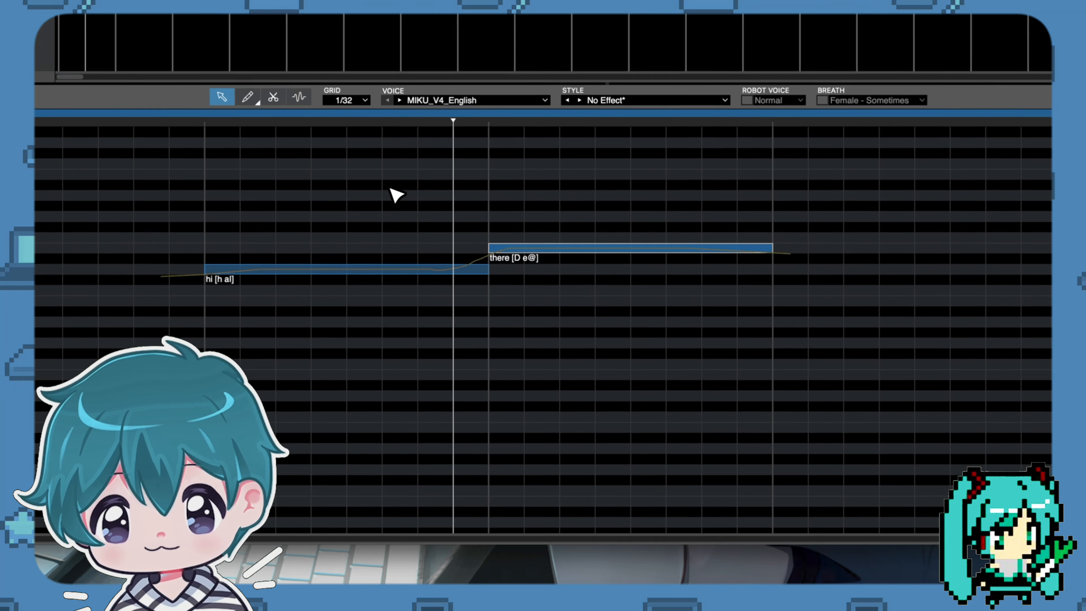
Play back the "hi there" phrase to hear it with Breathiness and Air at 0.
click(217, 326)
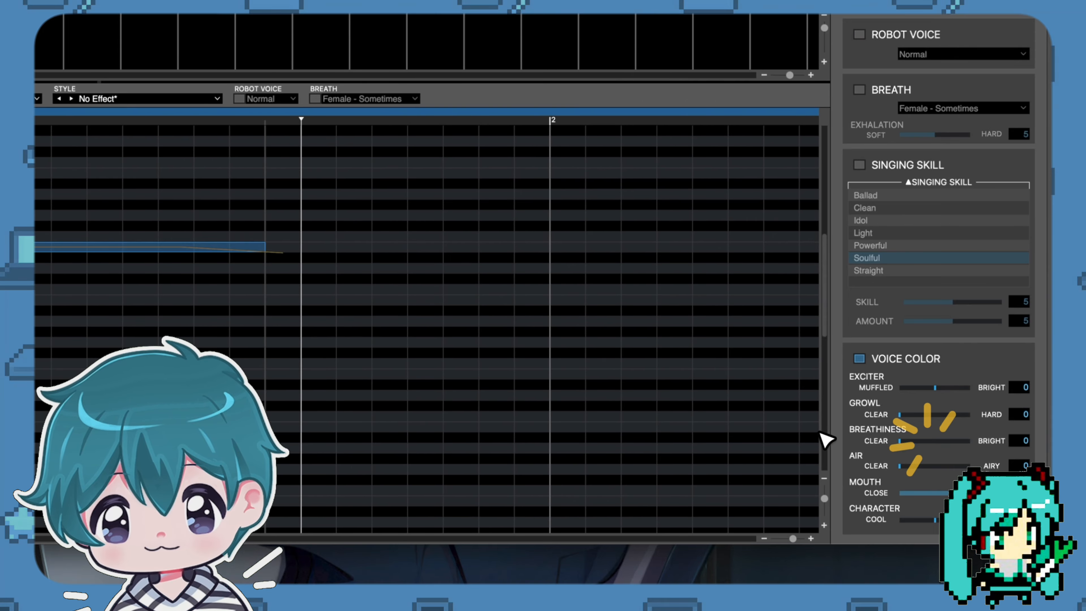
click(286, 170)
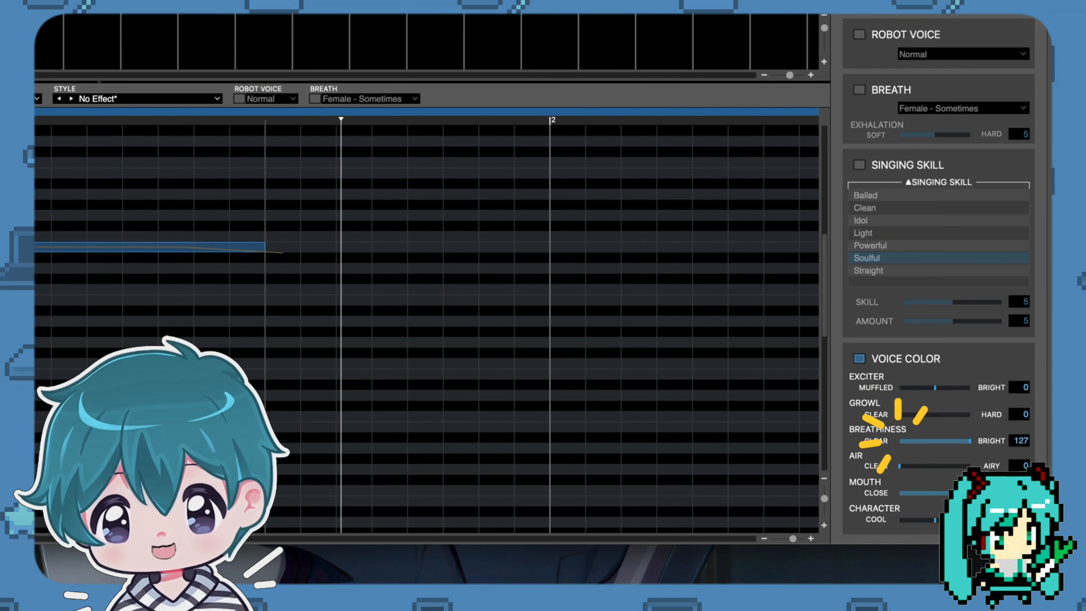
click(288, 166)
key(space)
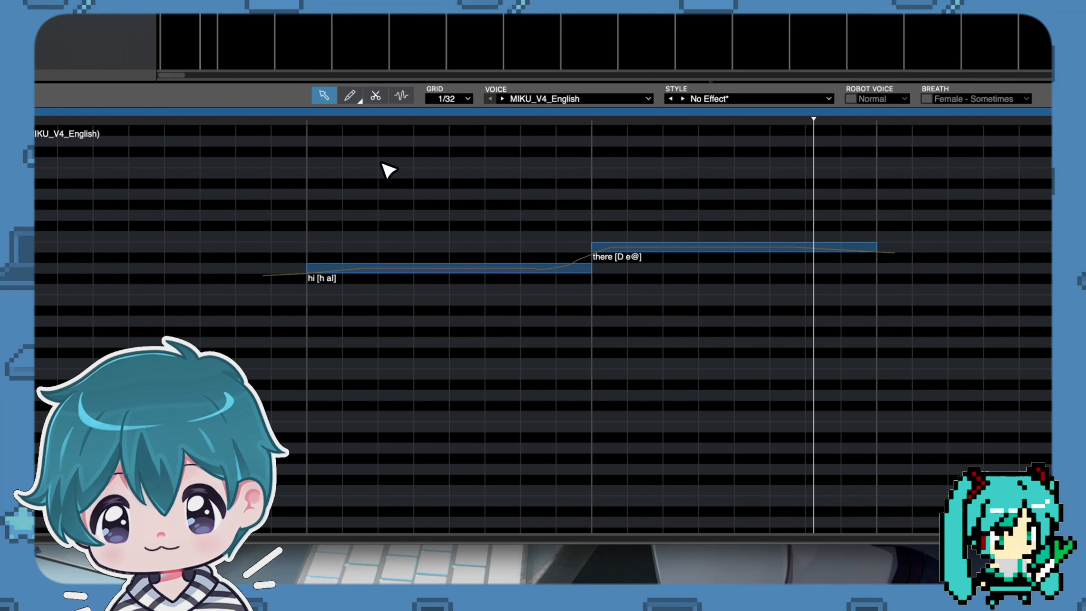
key(space)
Try Breathiness at 127, and at 91 with Air at 33, playing back the phrase for each setting.
drag(974, 440, 862, 462)
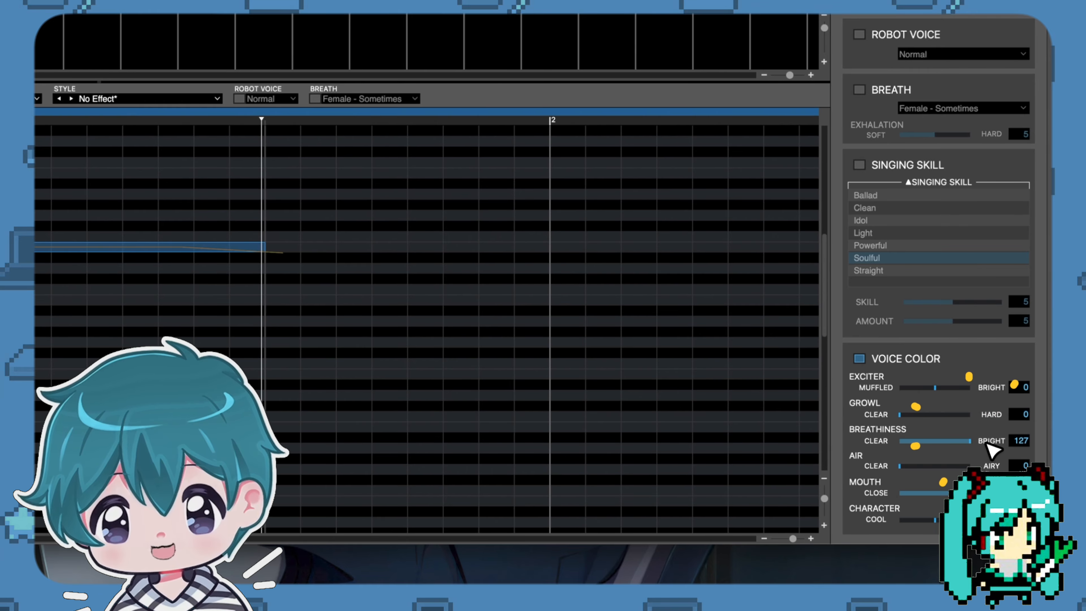
click(286, 175)
key(space)
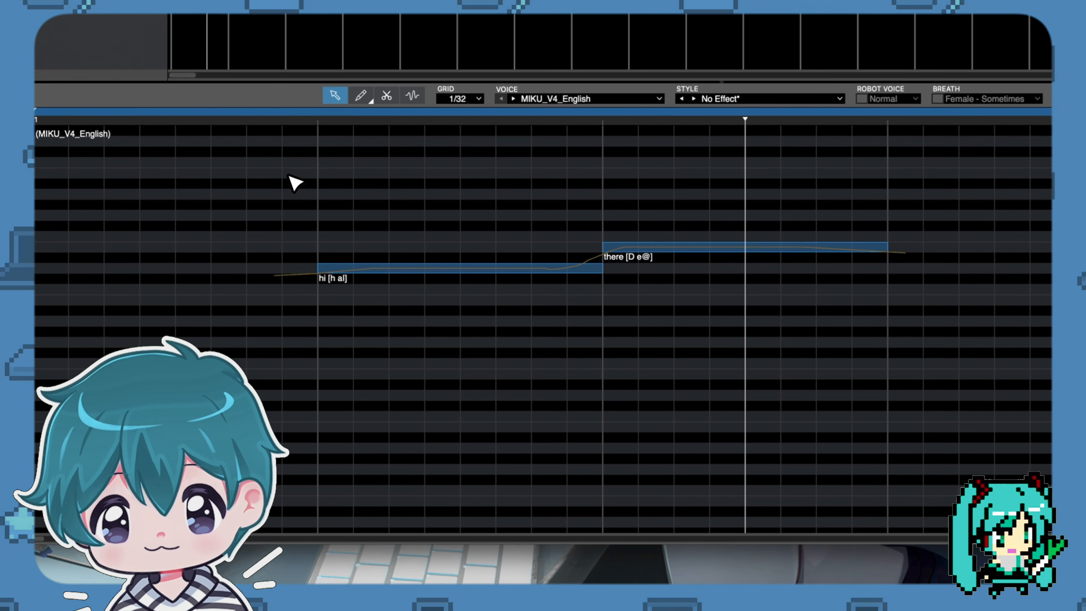
key(space)
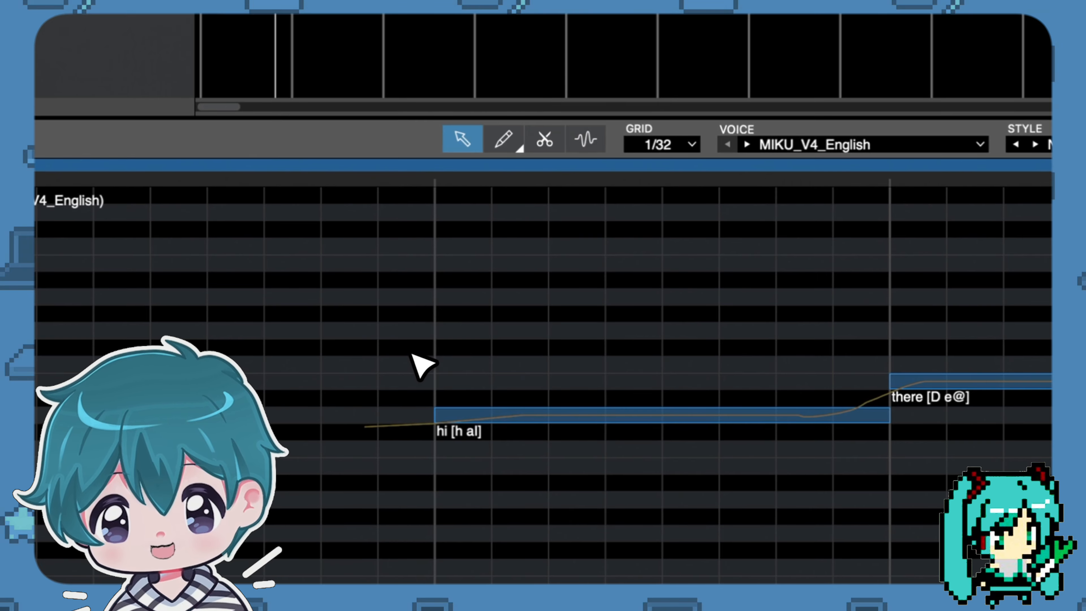
click(365, 313)
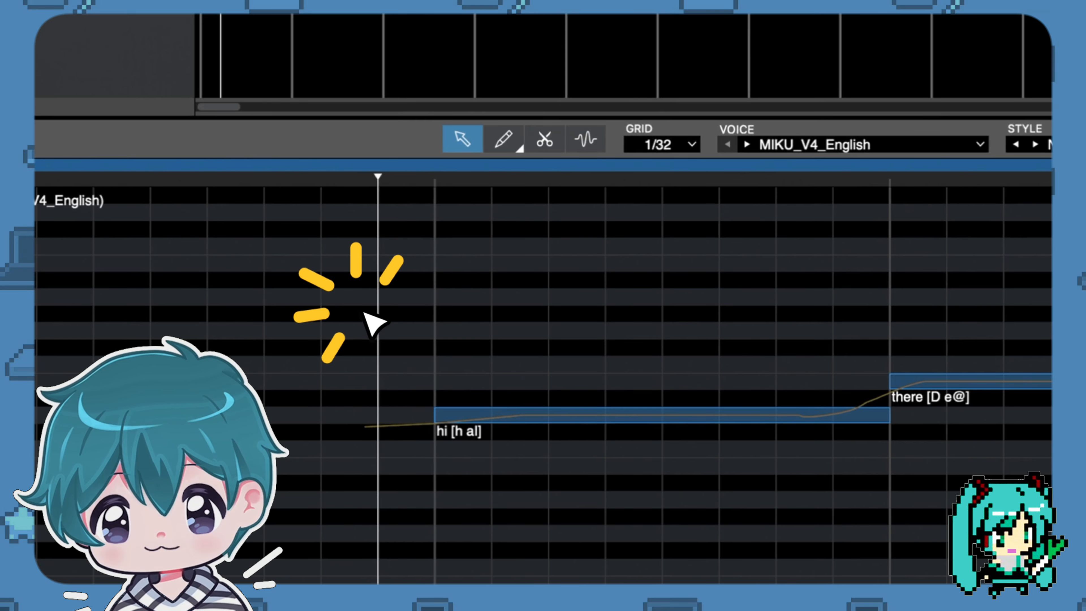
key(space)
Try Air and Breathiness both at 127 and play back the phrase.
click(906, 449)
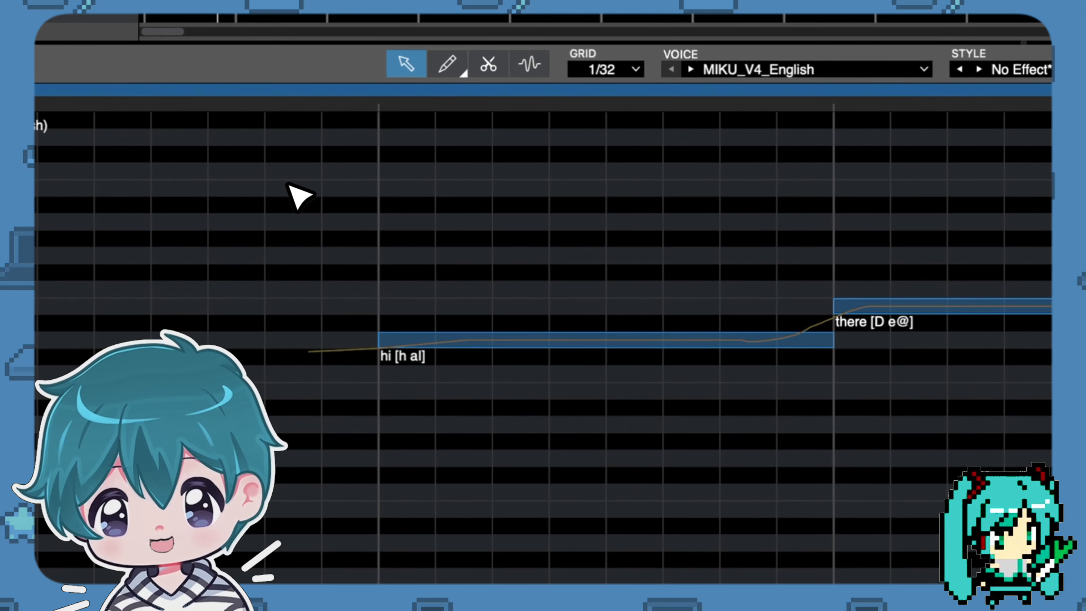
click(290, 186)
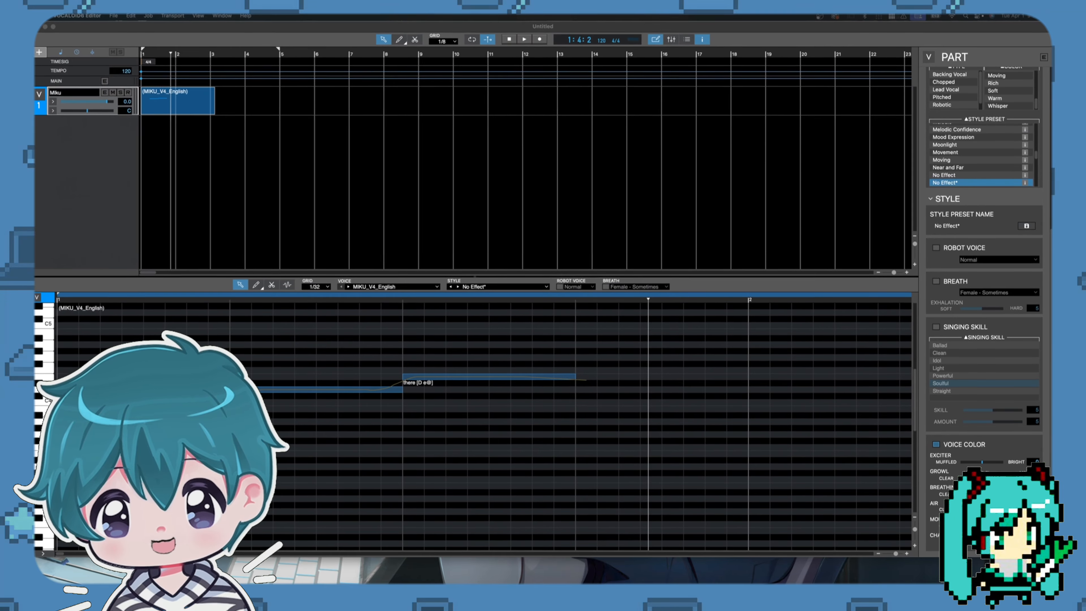
click(932, 471)
click(969, 446)
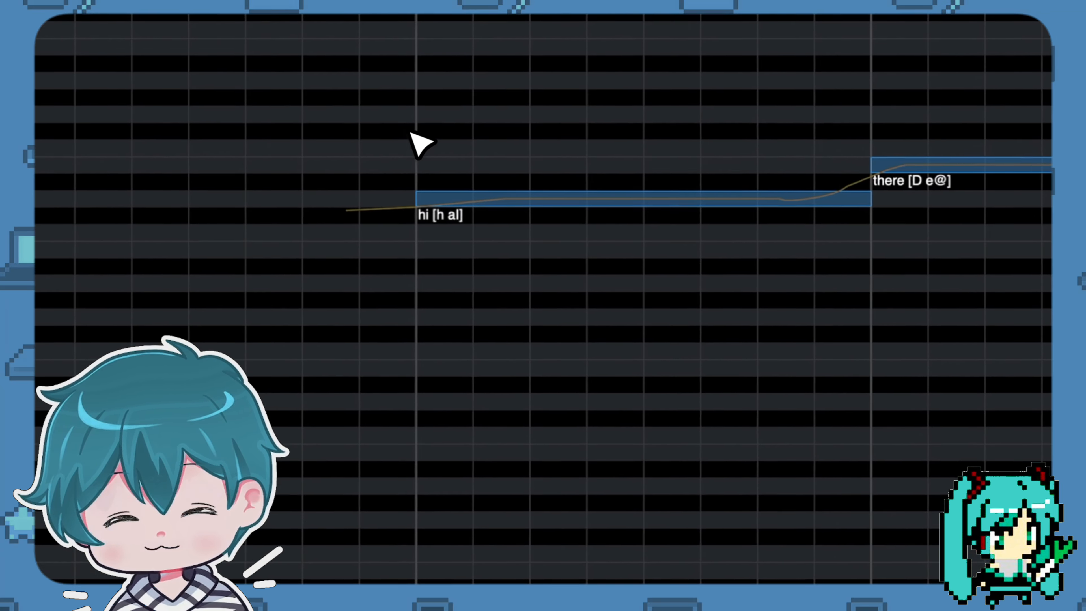
click(353, 152)
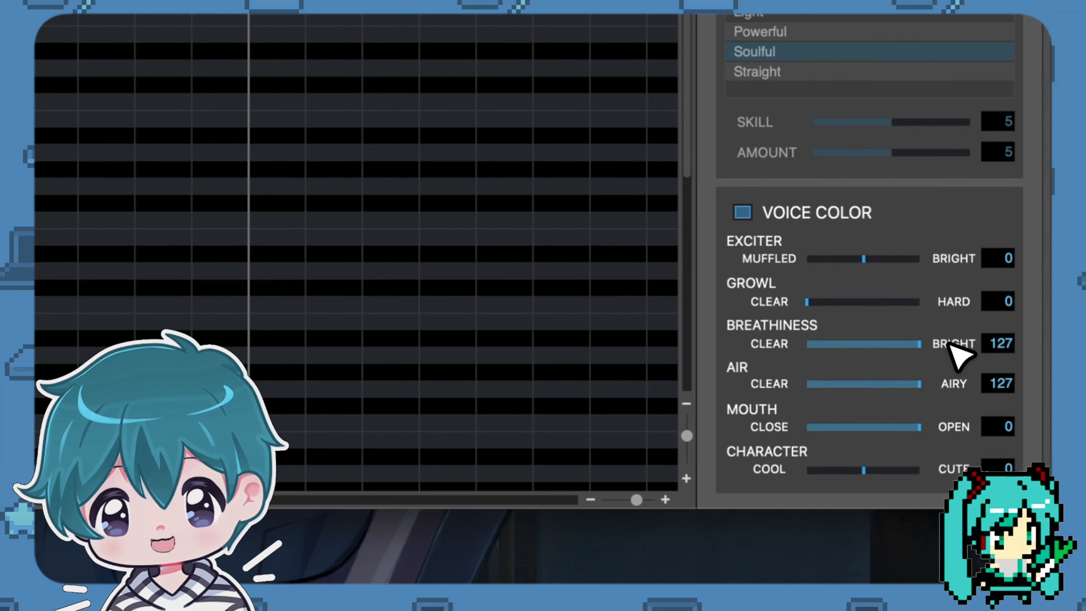
drag(919, 355, 1049, 346)
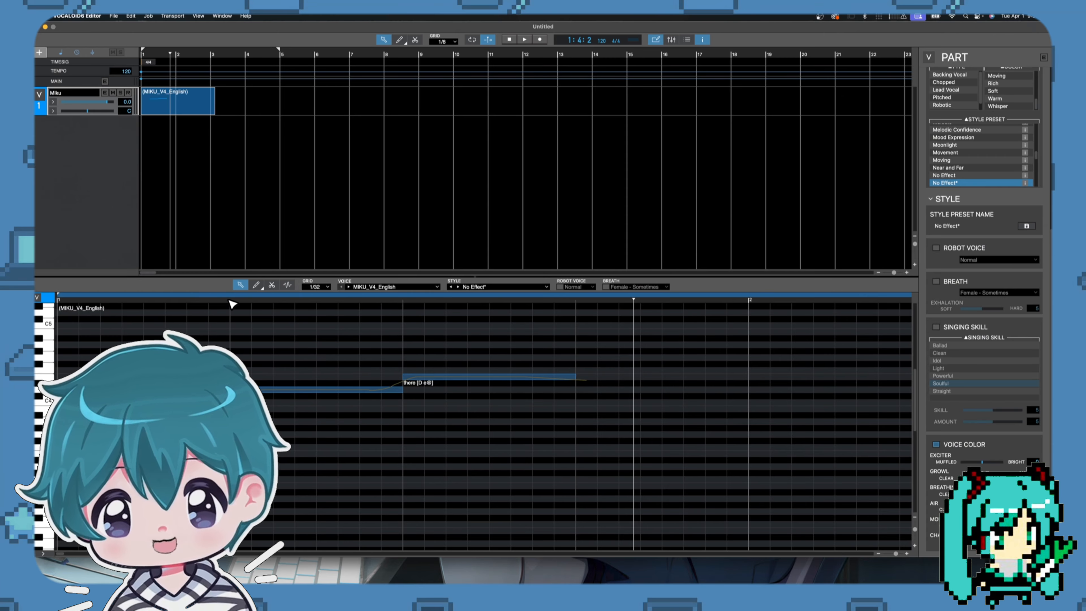
Set the part's Breathiness to 95 and Air to 37.
click(889, 393)
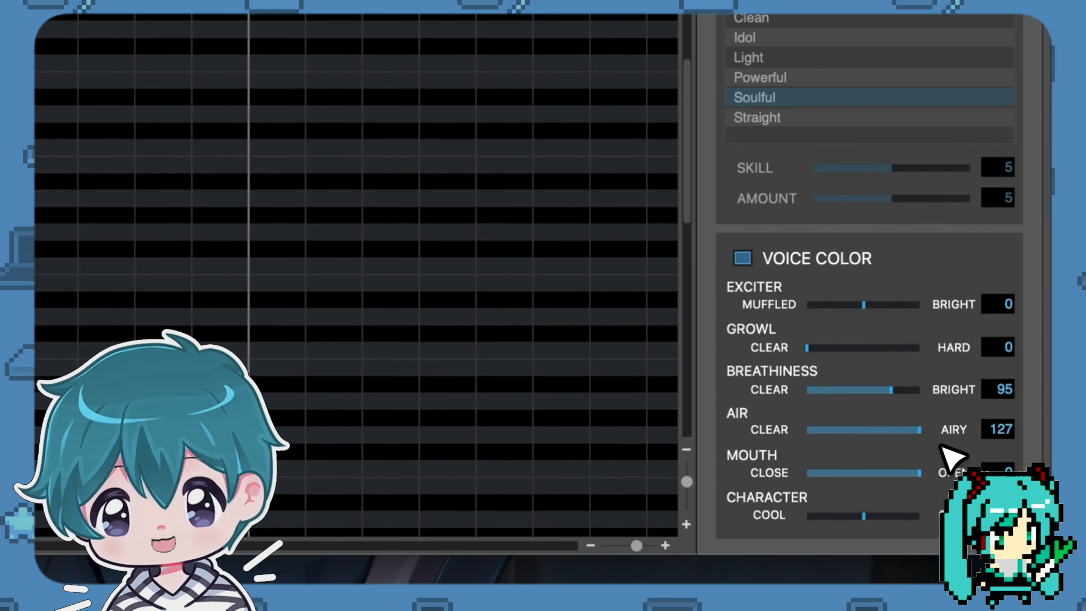
click(919, 436)
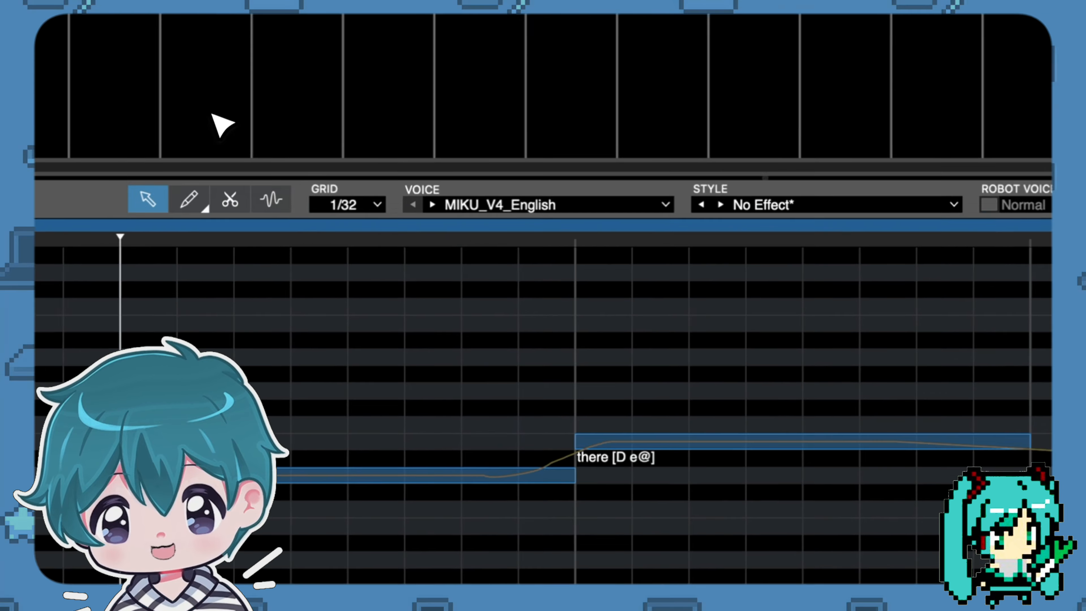
click(310, 381)
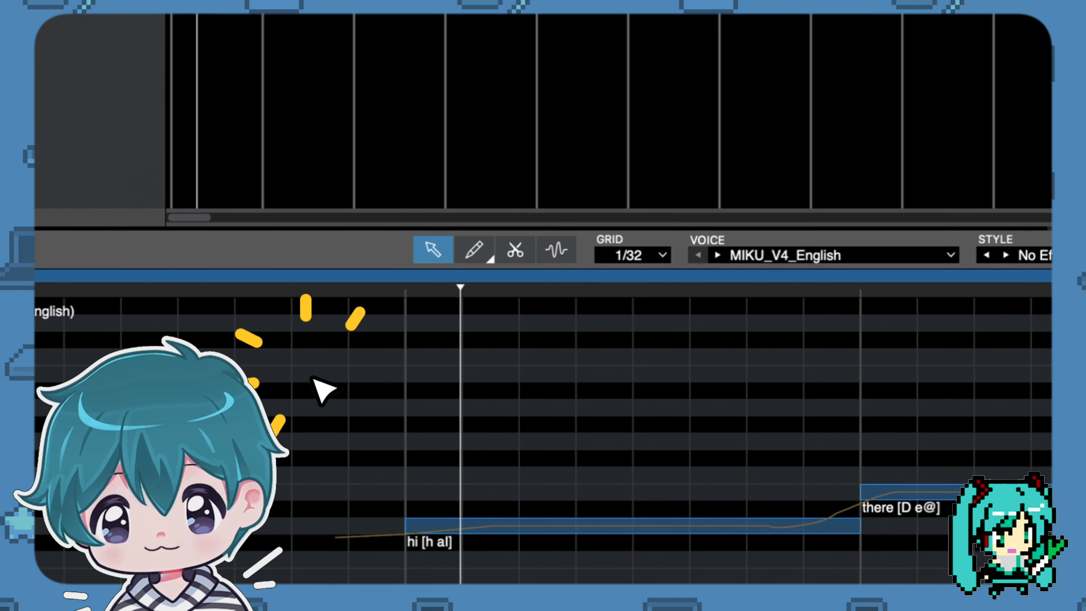
Lower the "hi" and "there" notes by one octave and play the phrase from the start of "hi".
drag(452, 525, 612, 445)
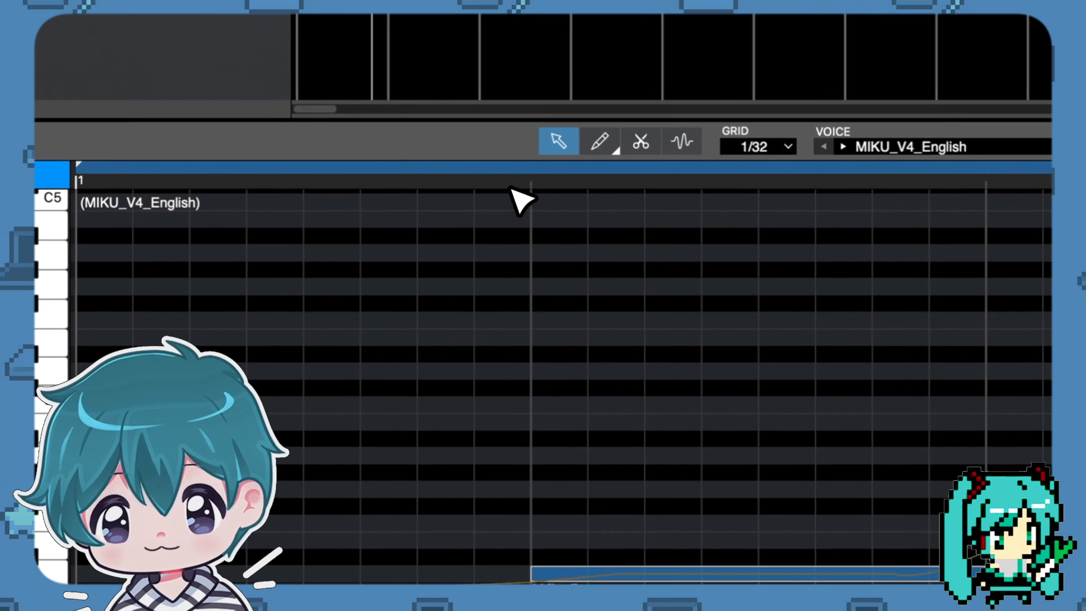
click(313, 135)
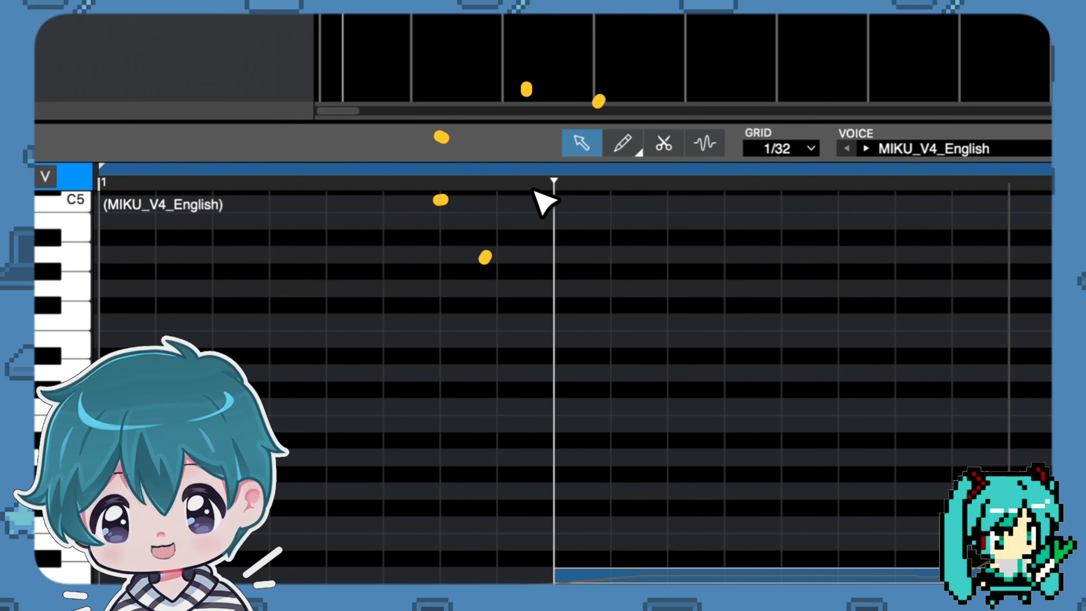
key(space)
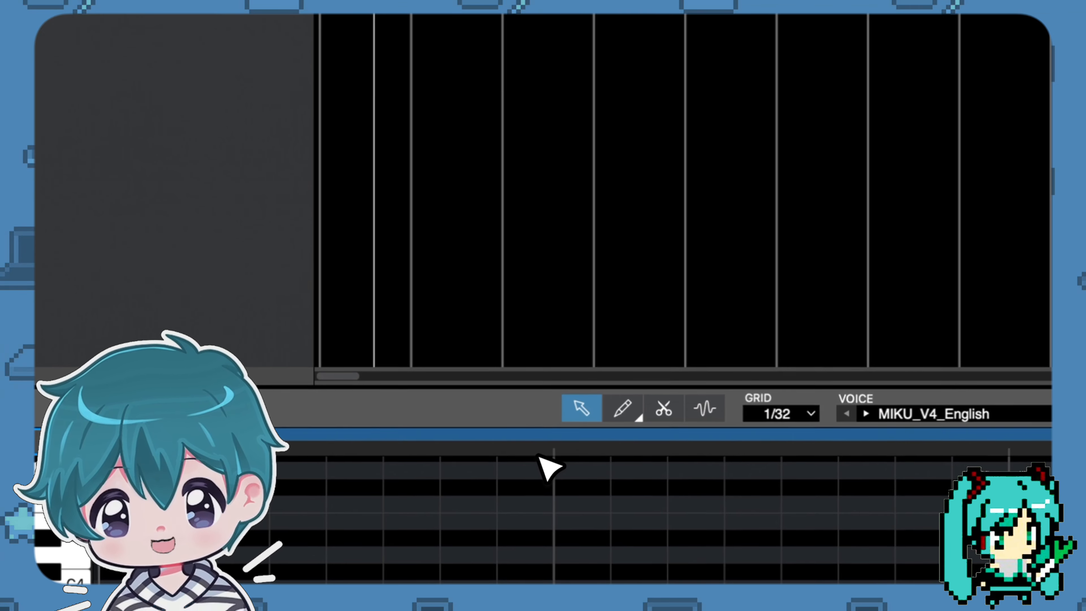
click(86, 59)
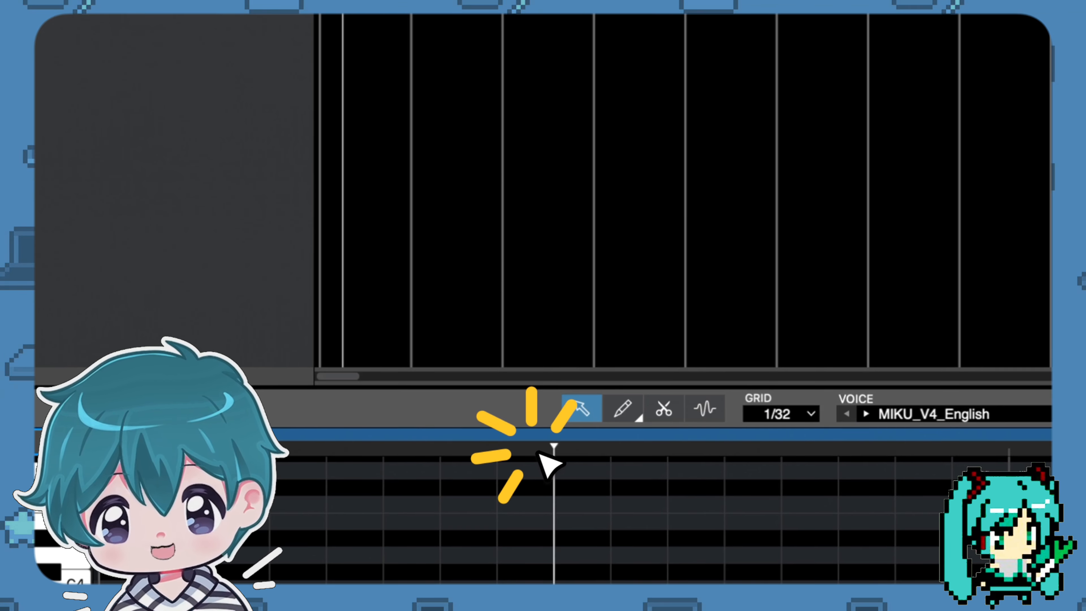
key(space)
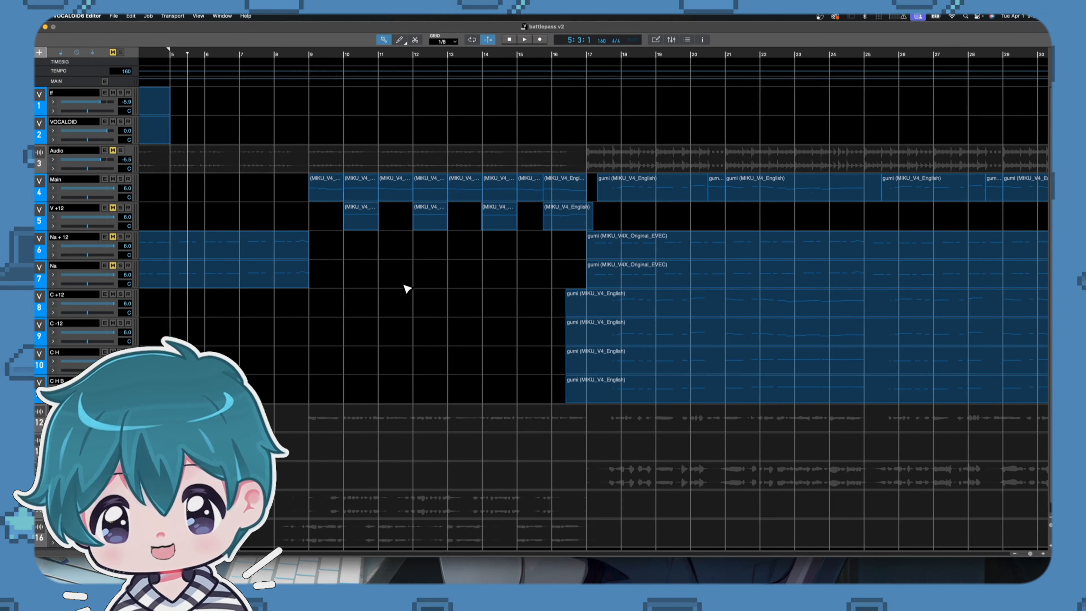
In the battlepass v2 project, find the short gumi part just before bar 21 on the Main track and play from bar 20.
scroll(406, 289, right, 5)
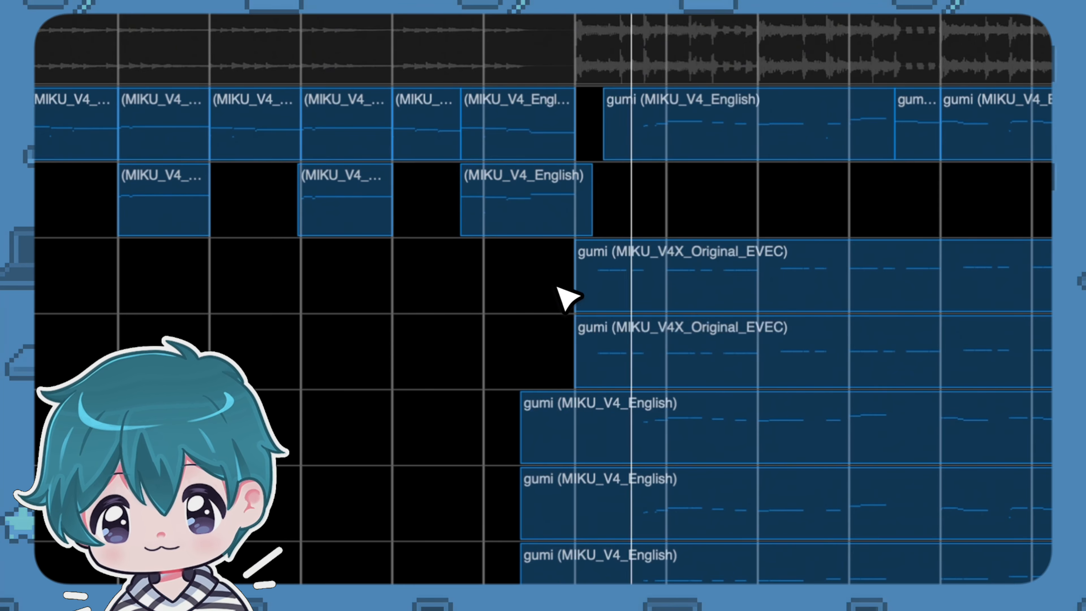
scroll(569, 298, right, 2)
scroll(569, 297, right, 3)
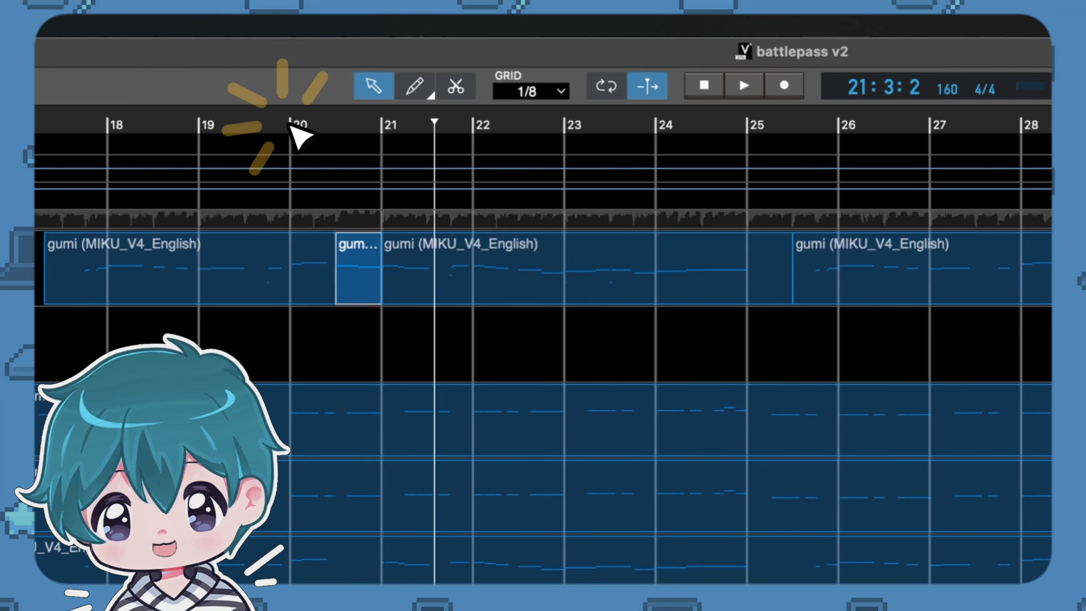
click(292, 126)
key(space)
Open the short "head shot" gumi part to view its notes and voice color, and play the song from bar 20.
double_click(367, 274)
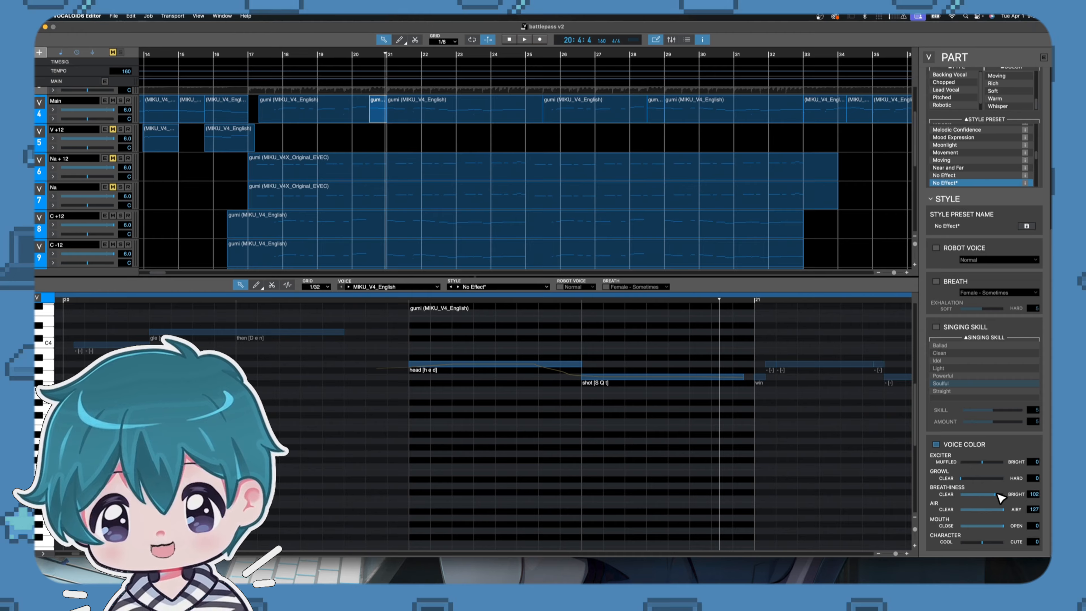
click(351, 55)
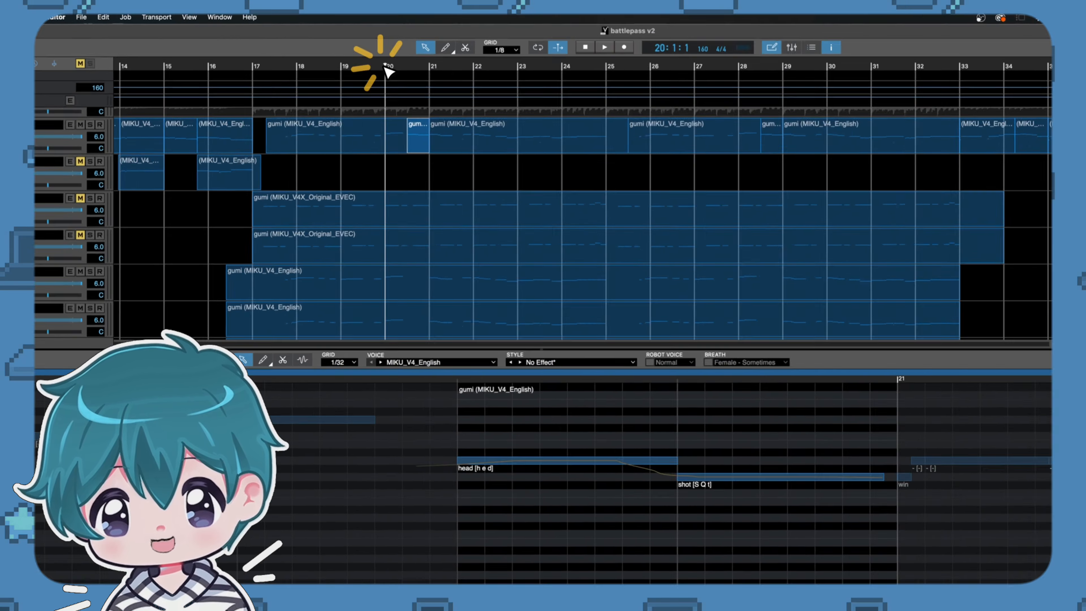
key(space)
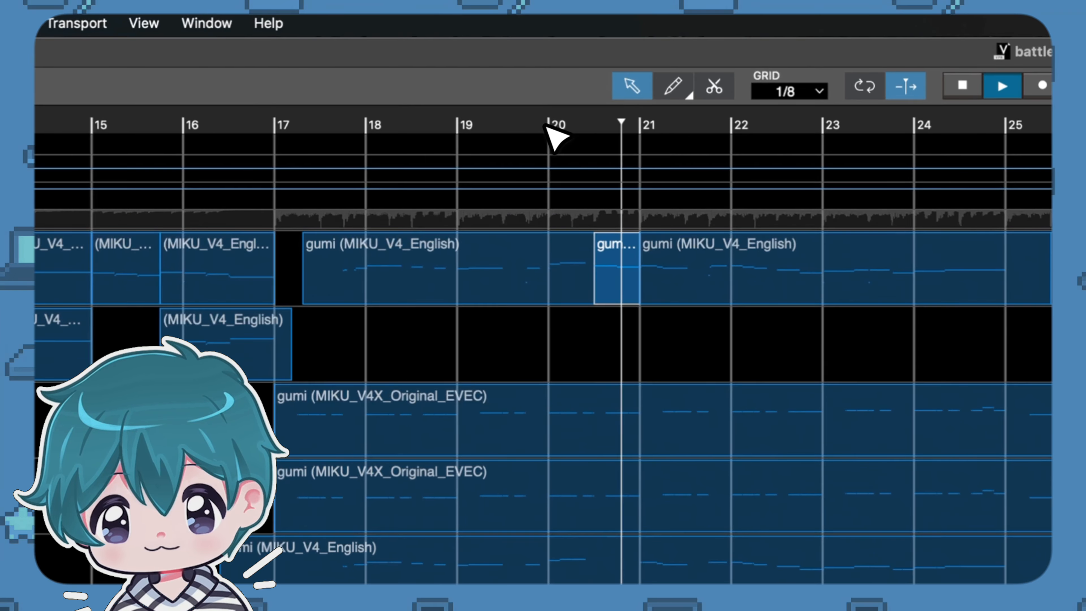
key(space)
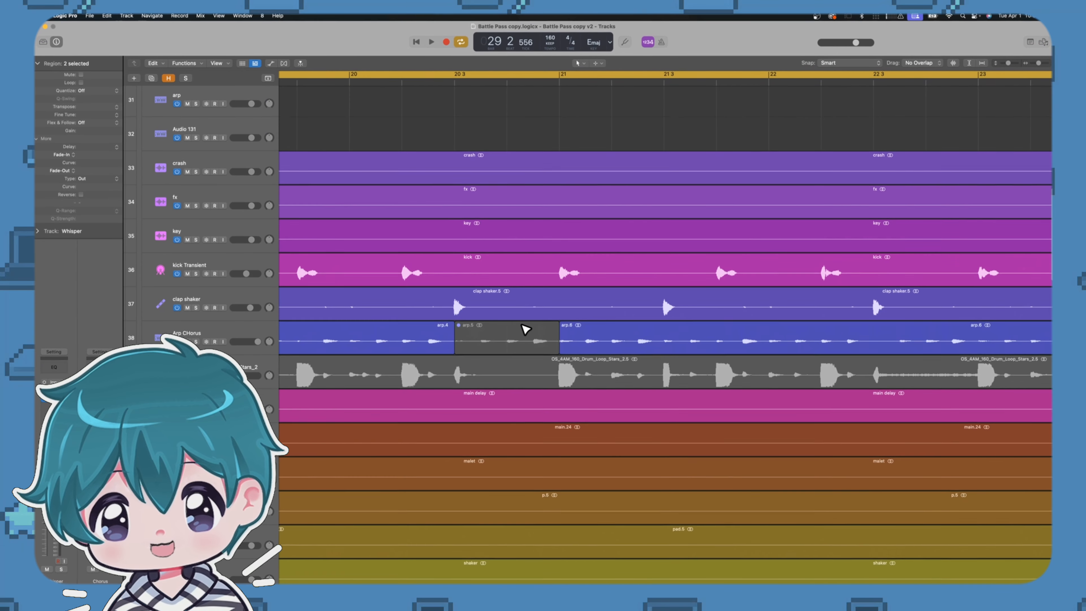
In the Battle Pass copy project in Logic Pro, look through the tracks above the Whisper track.
scroll(522, 321, up, 2)
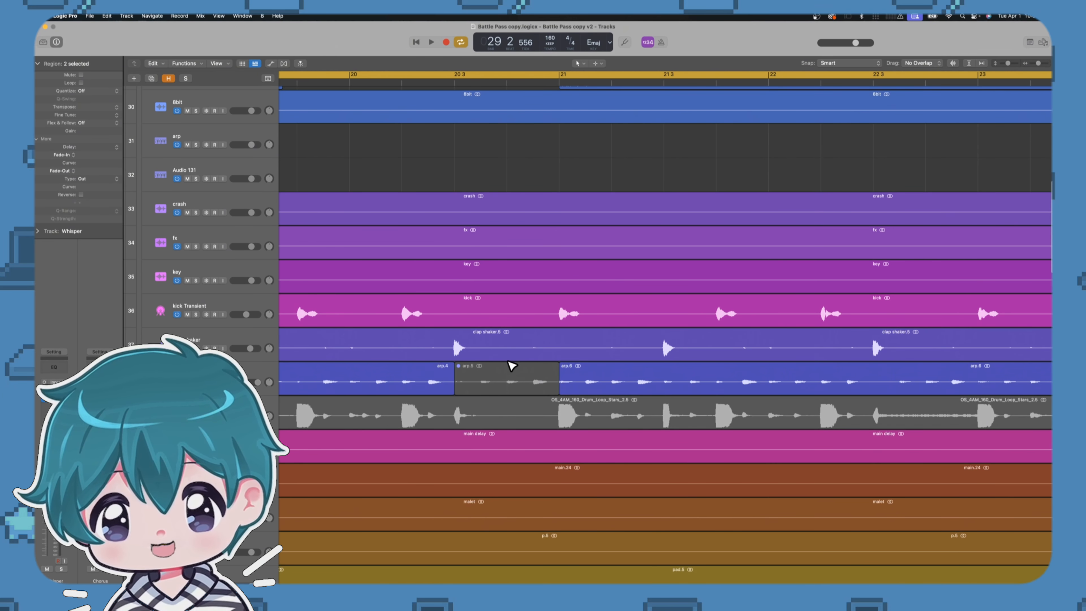